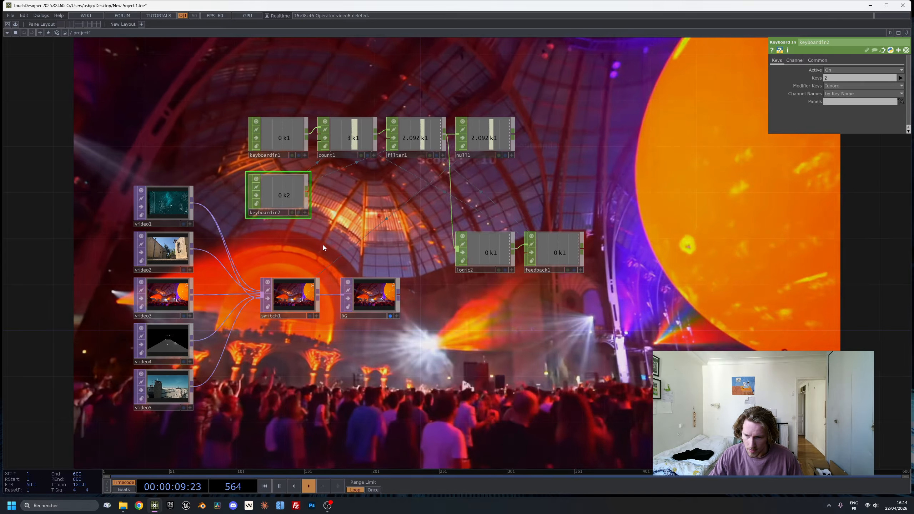
# Step: Test the existing video switcher by cycling through the background videos and resetting to the first, and inspect switch1's parameters
pyautogui.press('1')
pyautogui.press('1')
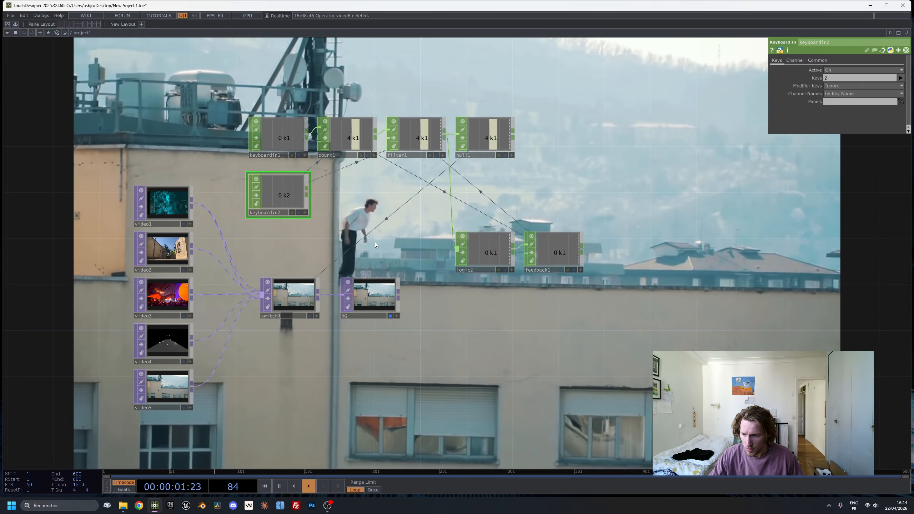
pyautogui.press('1')
pyautogui.press('2')
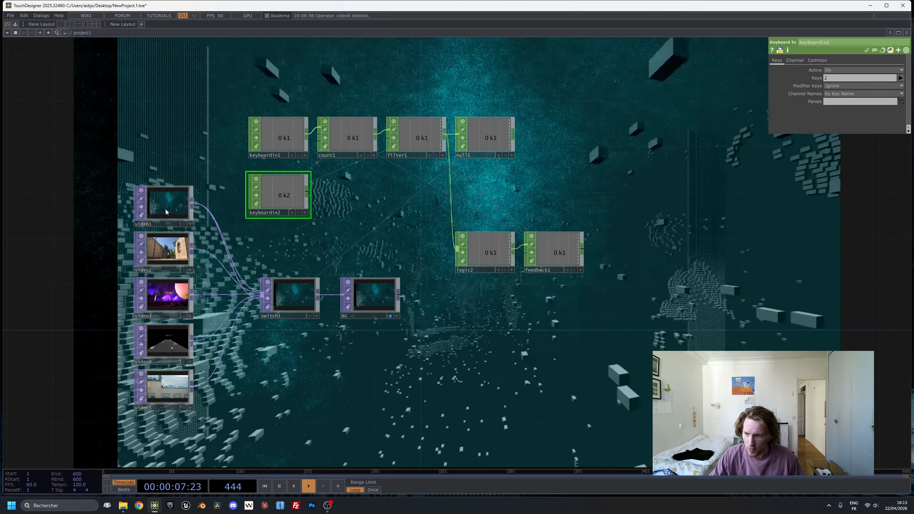
pyautogui.click(301, 296)
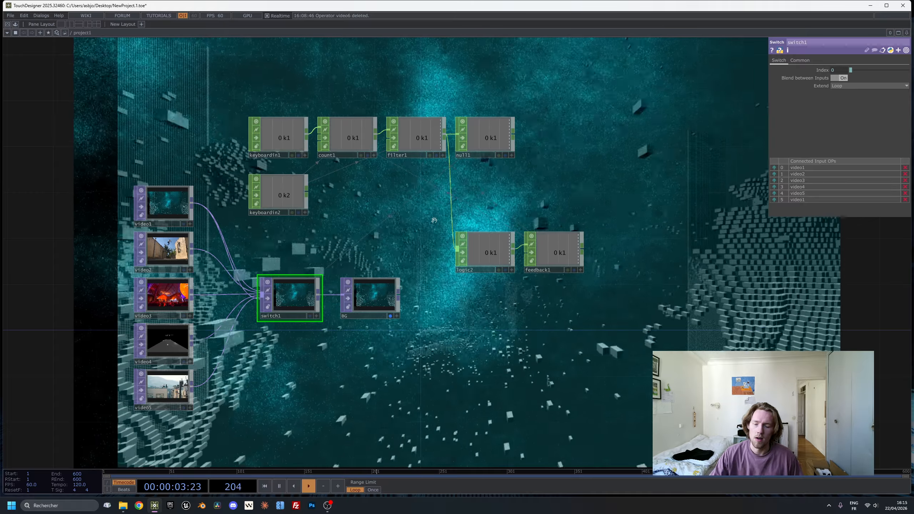
# Step: Delete every operator in the network except the five Movie File In videos
pyautogui.moveTo(479, 366); pyautogui.dragTo(529, 378)
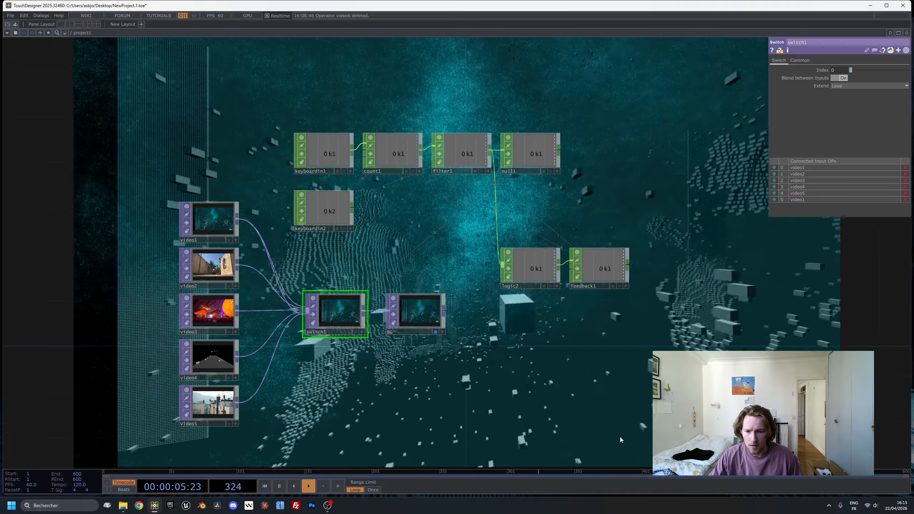
pyautogui.moveTo(664, 425); pyautogui.dragTo(313, 83, button='right')
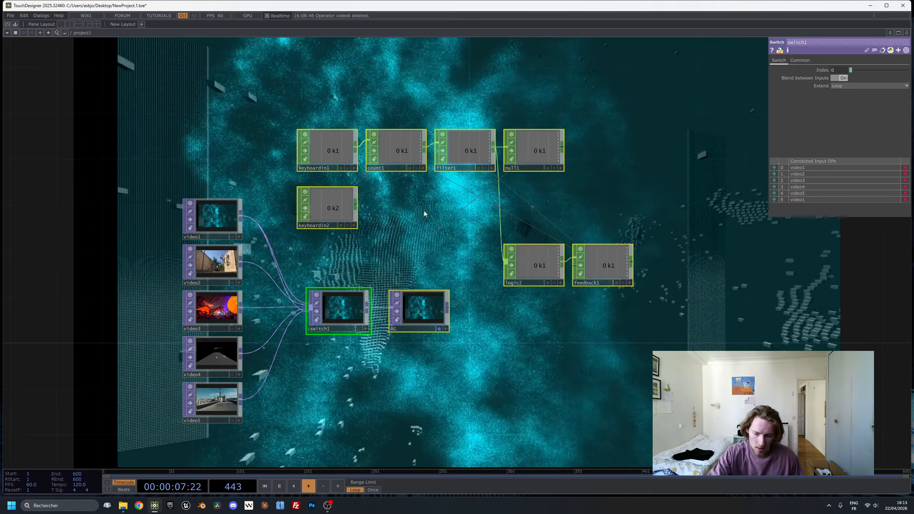
pyautogui.press('Delete')
pyautogui.moveTo(307, 295); pyautogui.dragTo(367, 211)
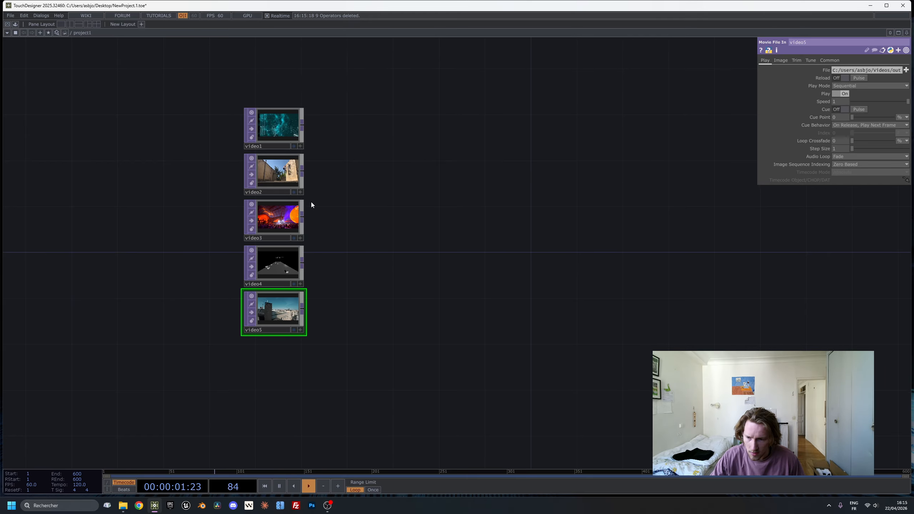
pyautogui.moveTo(439, 243); pyautogui.dragTo(303, 290)
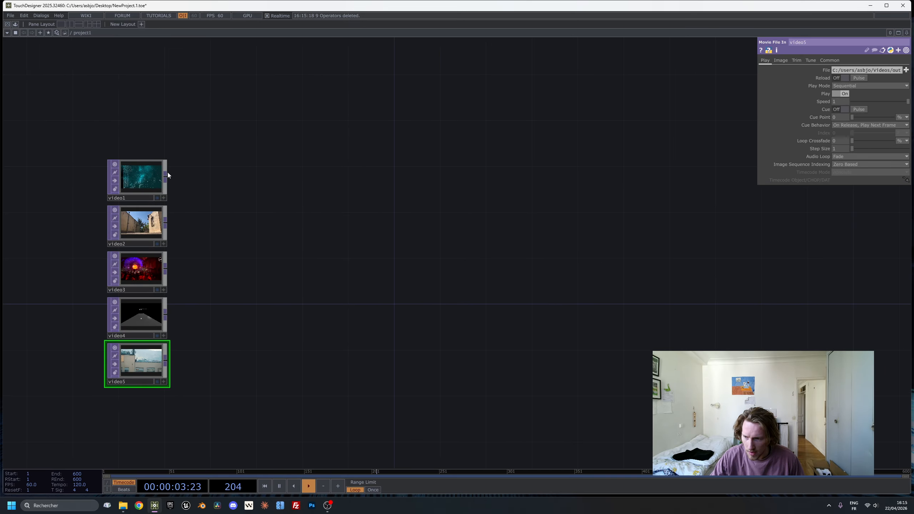
# Step: Add a Switch TOP fed by video1 and place it beside the column of videos
pyautogui.moveTo(165, 177); pyautogui.dragTo(277, 284)
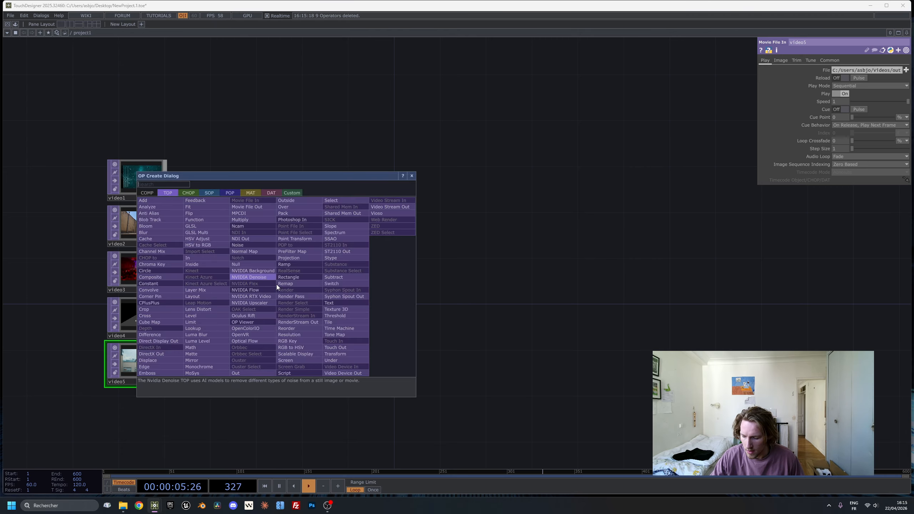
pyautogui.write('sw')
pyautogui.click(331, 283)
pyautogui.click(241, 272)
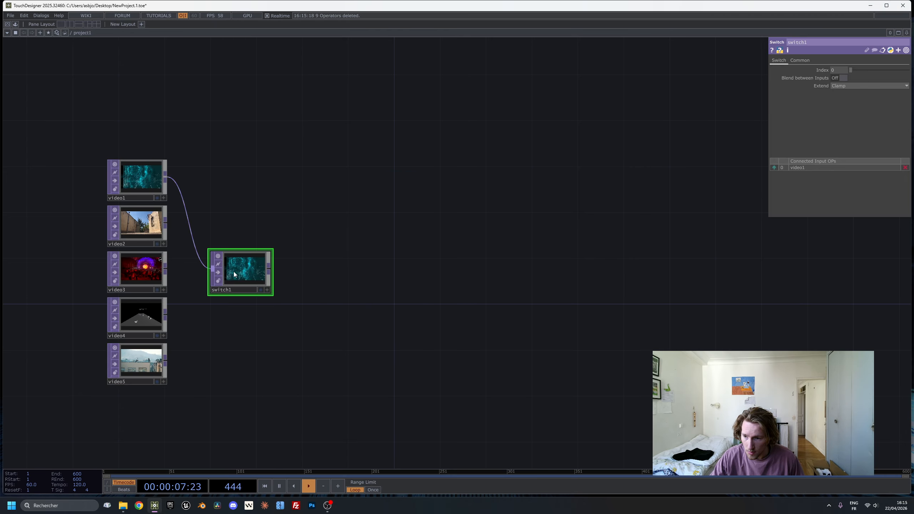
# Step: Wire video2 through video5 into switch1 in order, and connect video1 once more as the last input
pyautogui.moveTo(207, 288); pyautogui.dragTo(212, 270)
pyautogui.moveTo(165, 313); pyautogui.dragTo(213, 274)
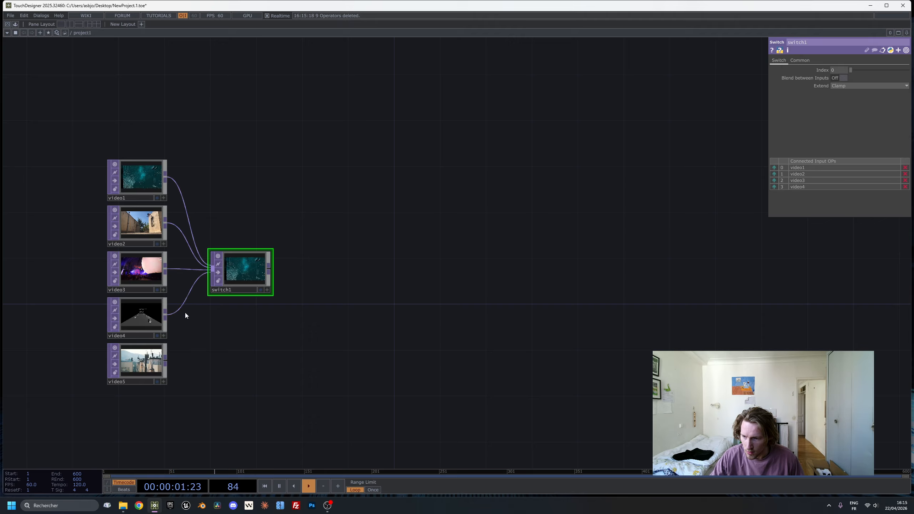
pyautogui.moveTo(168, 365); pyautogui.dragTo(212, 272)
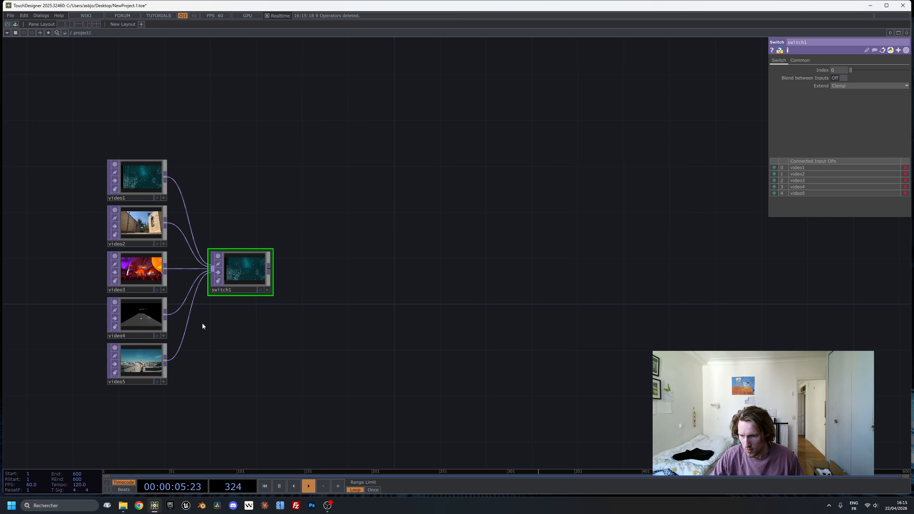
pyautogui.moveTo(166, 177); pyautogui.dragTo(241, 273)
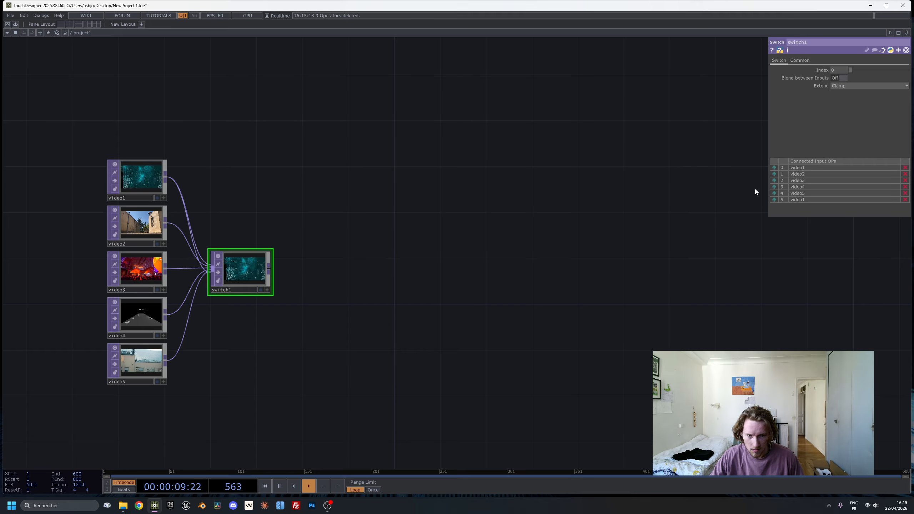
# Step: Append a Null TOP to switch1, rename it bg, and briefly preview it as the network background
pyautogui.rightClick(269, 268)
pyautogui.click(317, 269)
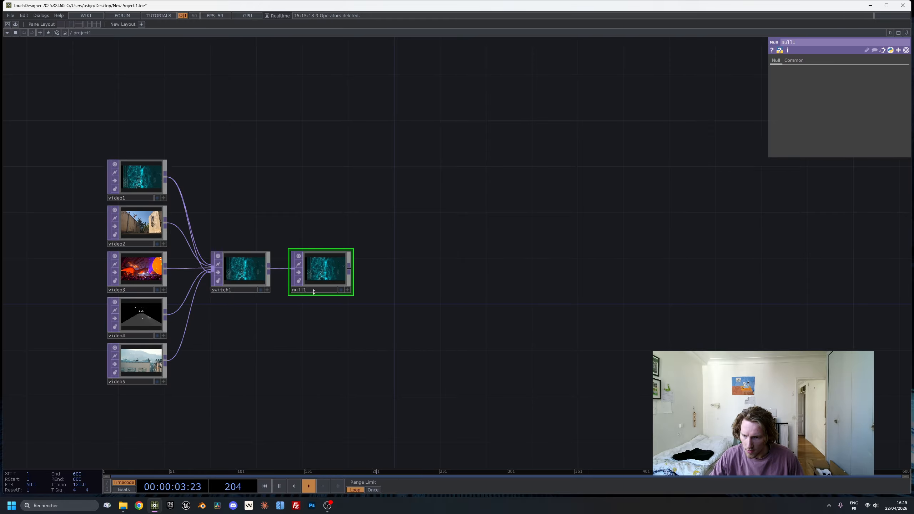
pyautogui.write('bg')
pyautogui.press('Return')
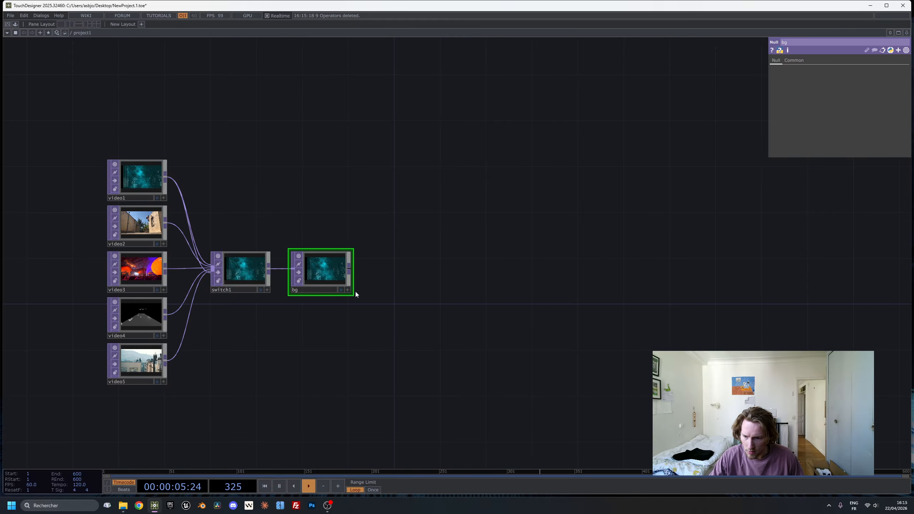
pyautogui.click(340, 290)
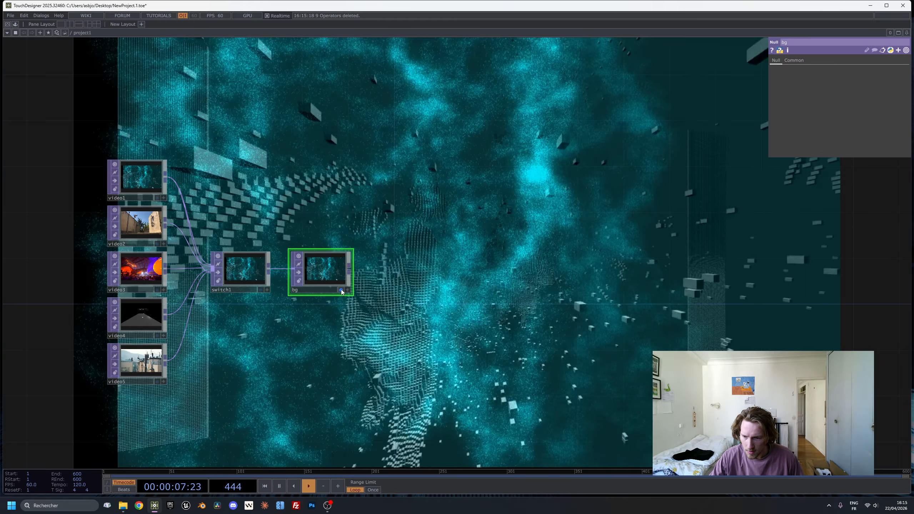
pyautogui.click(340, 290)
# Step: Add a Keyboard In CHOP and place it above the bg operator
pyautogui.moveTo(348, 208); pyautogui.dragTo(350, 235)
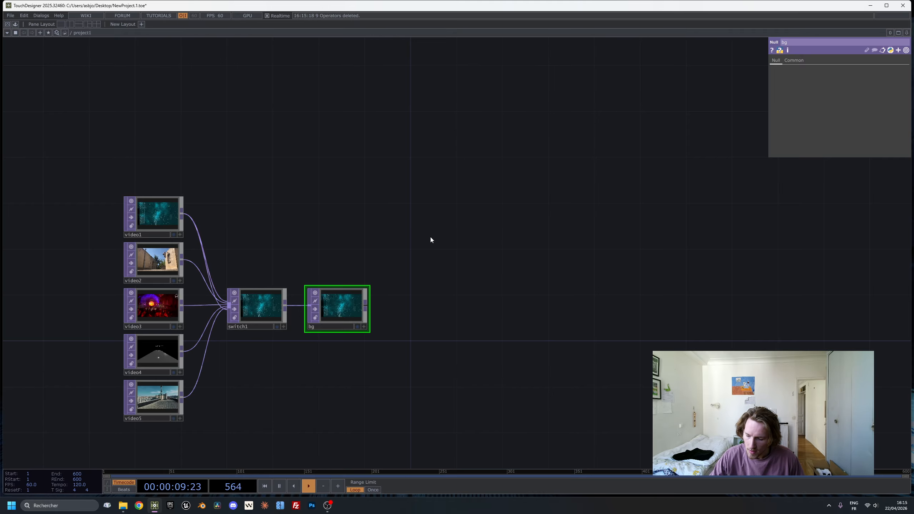
pyautogui.press('Tab')
pyautogui.write('ke')
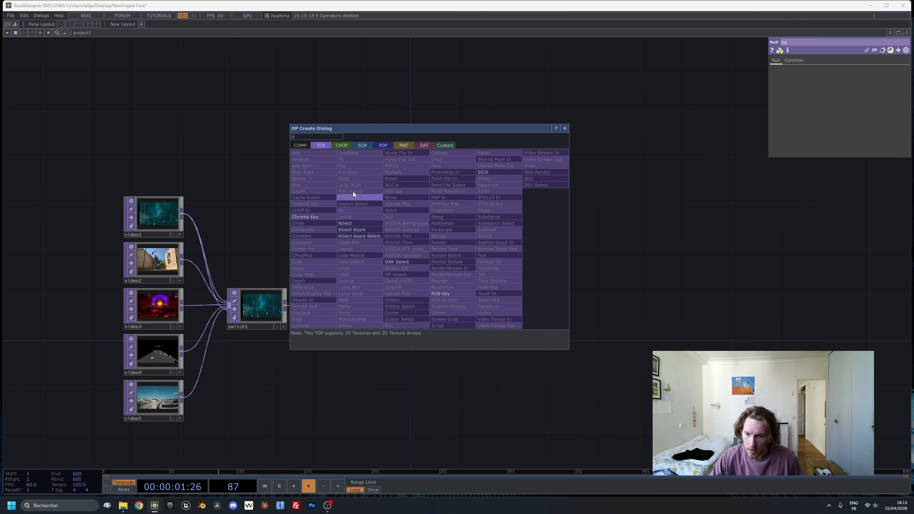
pyautogui.click(347, 145)
pyautogui.click(392, 249)
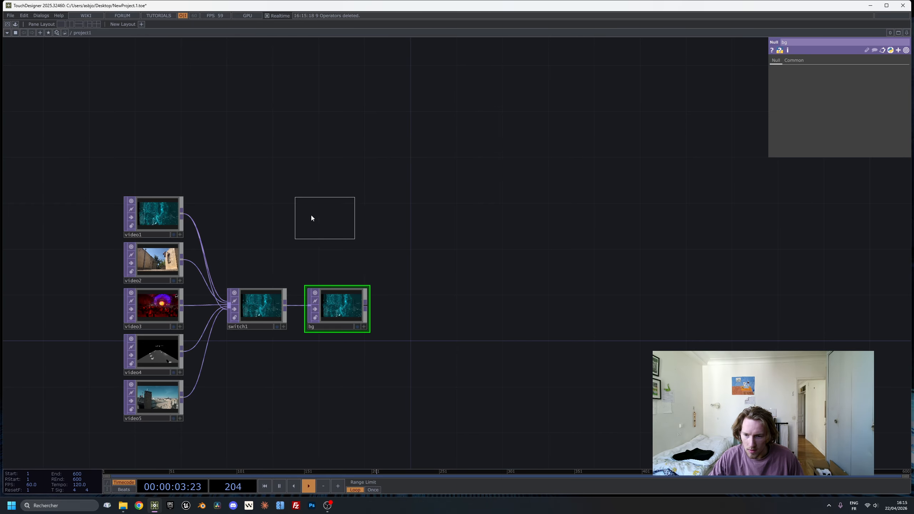
pyautogui.click(314, 215)
pyautogui.moveTo(316, 216); pyautogui.dragTo(339, 194)
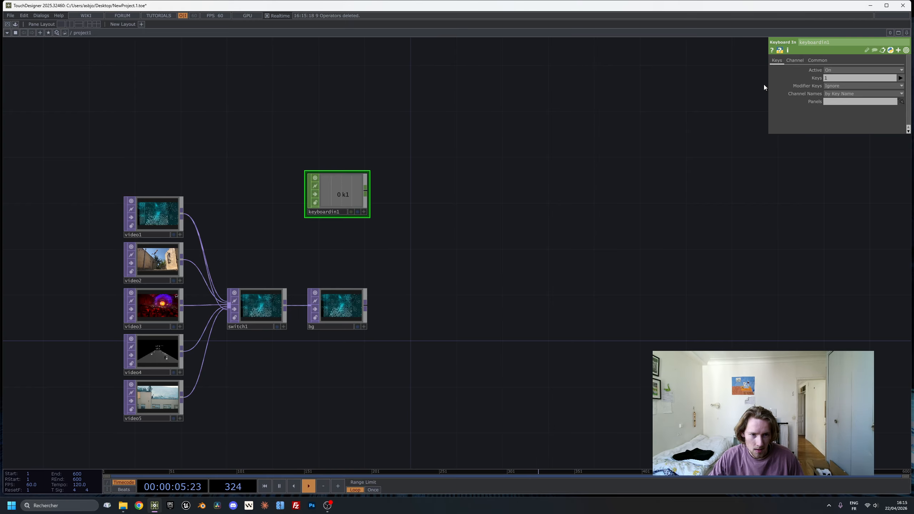
# Step: Add a Count CHOP wired from the output of keyboardin1
pyautogui.click(366, 187)
pyautogui.click(440, 206)
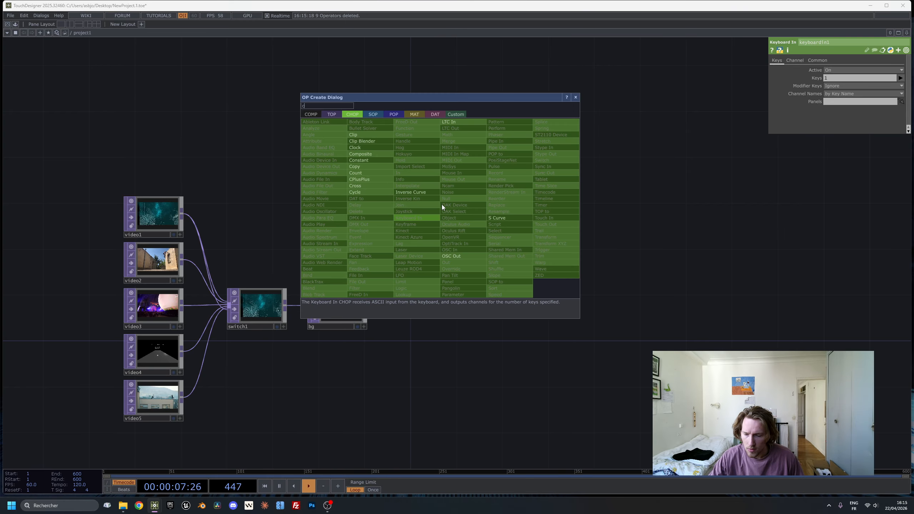
pyautogui.write('c')
pyautogui.click(367, 172)
pyautogui.click(424, 194)
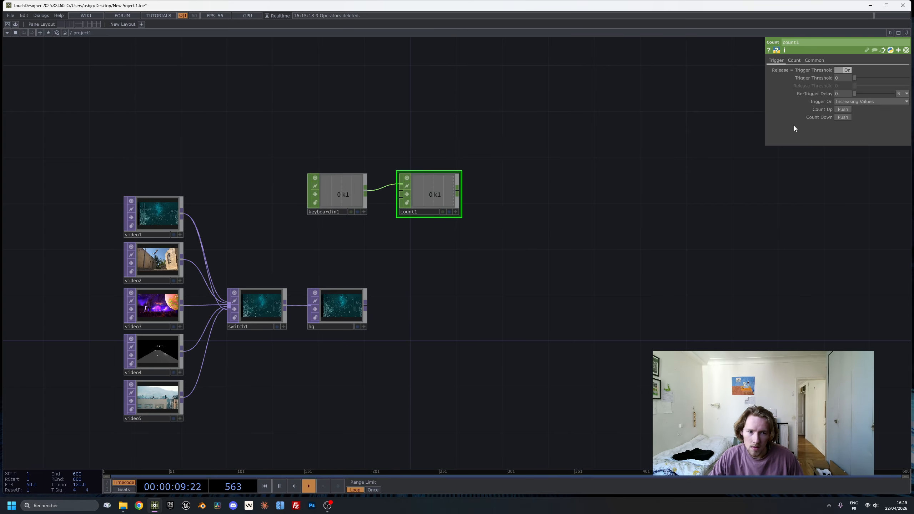
# Step: Set the Count's Limit to Loop Min/Max with a Limit Maximum of 5, and move it closer to keyboardin1
pyautogui.click(794, 60)
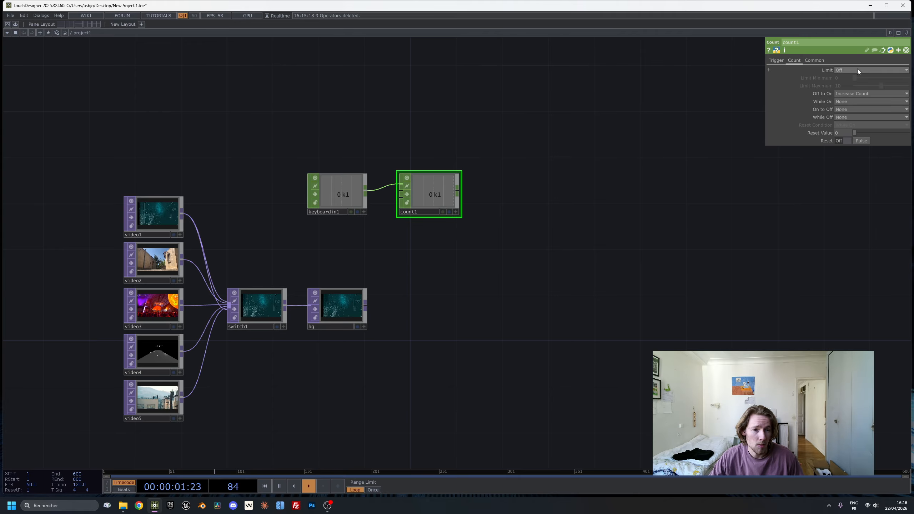
pyautogui.click(852, 84)
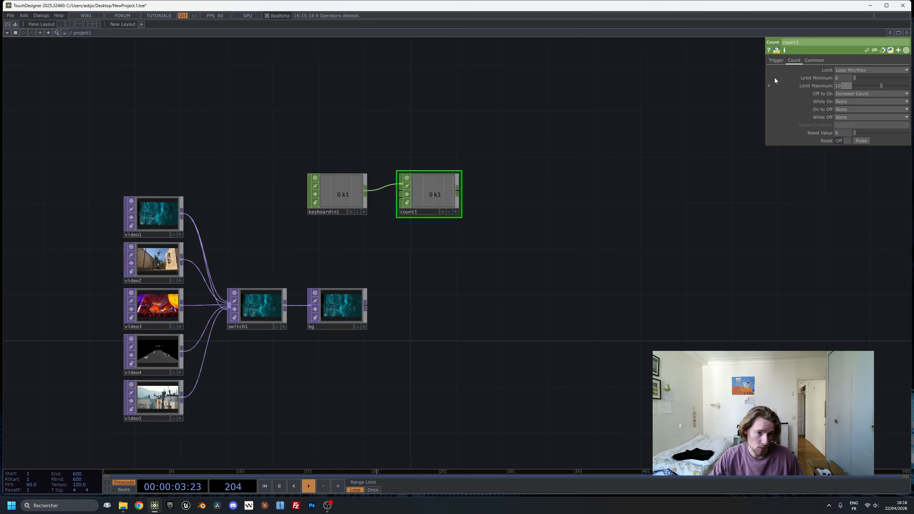
pyautogui.write('5')
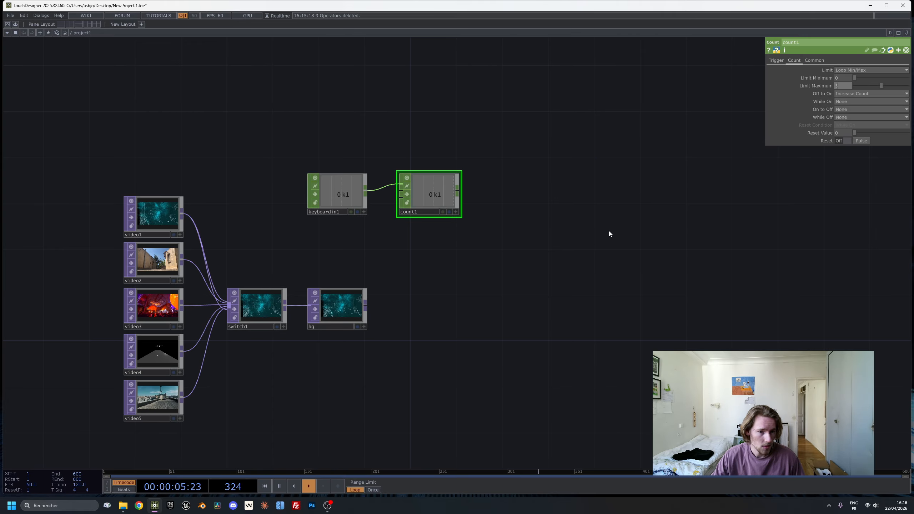
pyautogui.press('Return')
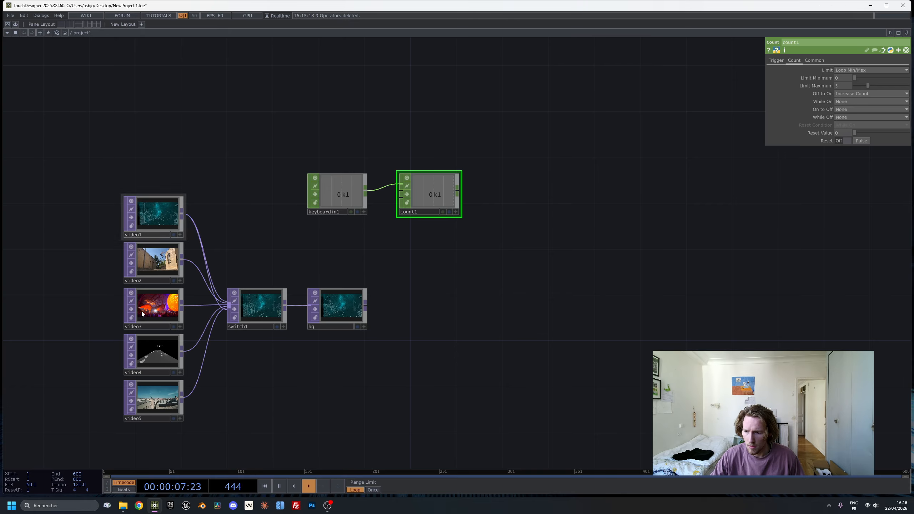
pyautogui.moveTo(442, 198); pyautogui.dragTo(419, 197)
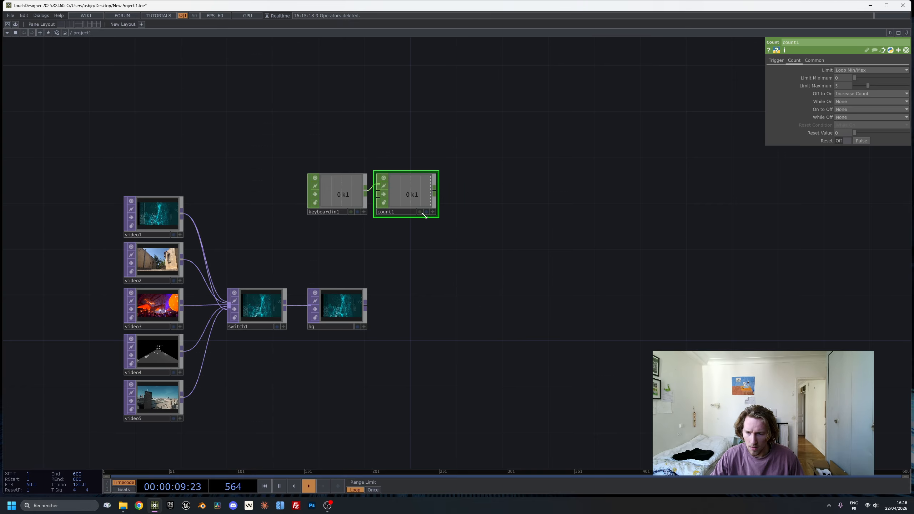
# Step: Add a Filter CHOP wired from count1 and align it next to the Count
pyautogui.click(435, 191)
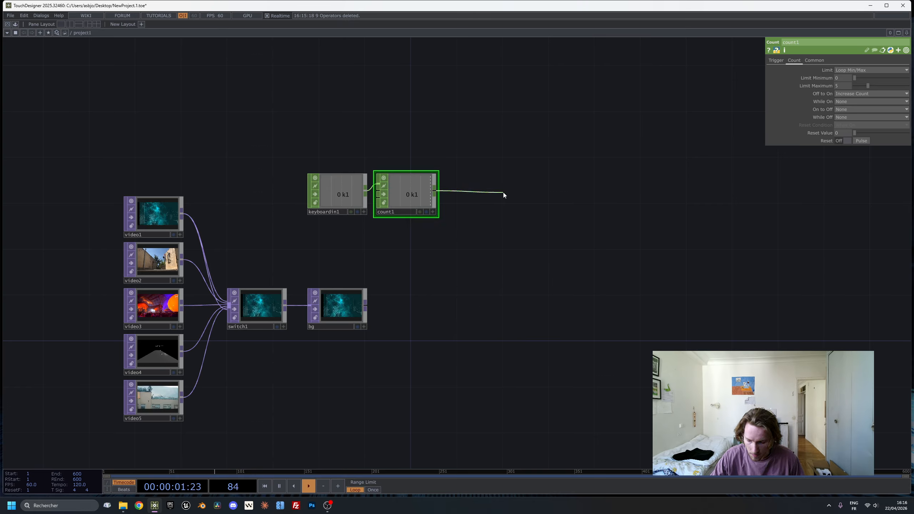
pyautogui.click(503, 192)
pyautogui.write('fil')
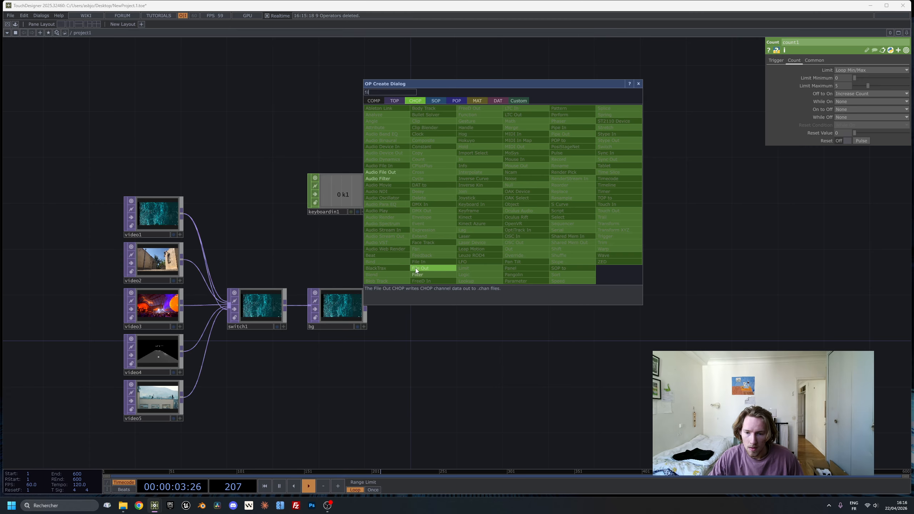
pyautogui.click(417, 274)
pyautogui.click(485, 193)
pyautogui.moveTo(501, 200); pyautogui.dragTo(490, 199)
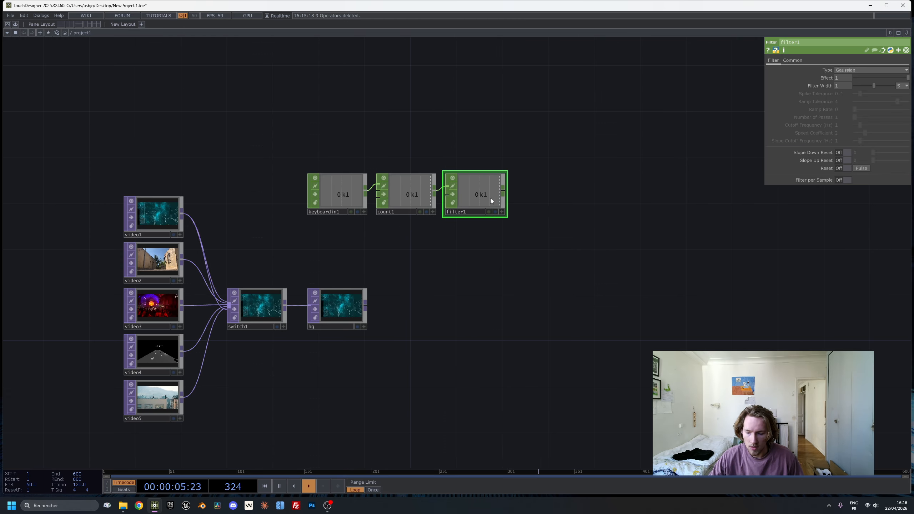
# Step: Append a Null CHOP to filter1 and rename it vidn
pyautogui.click(544, 194)
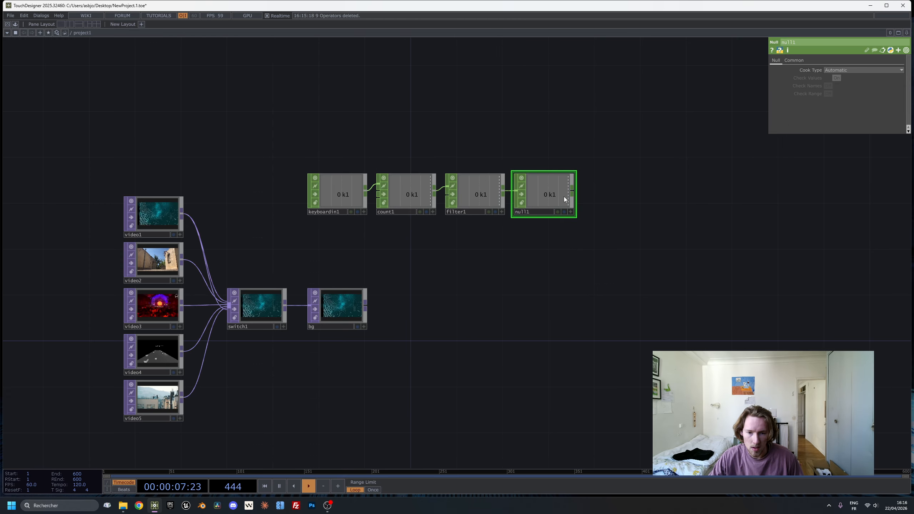
pyautogui.click(260, 307)
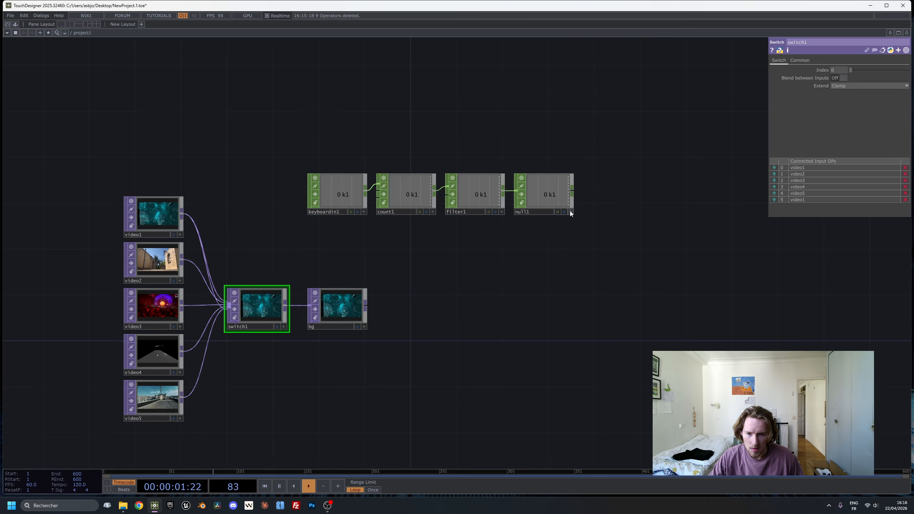
pyautogui.click(532, 215)
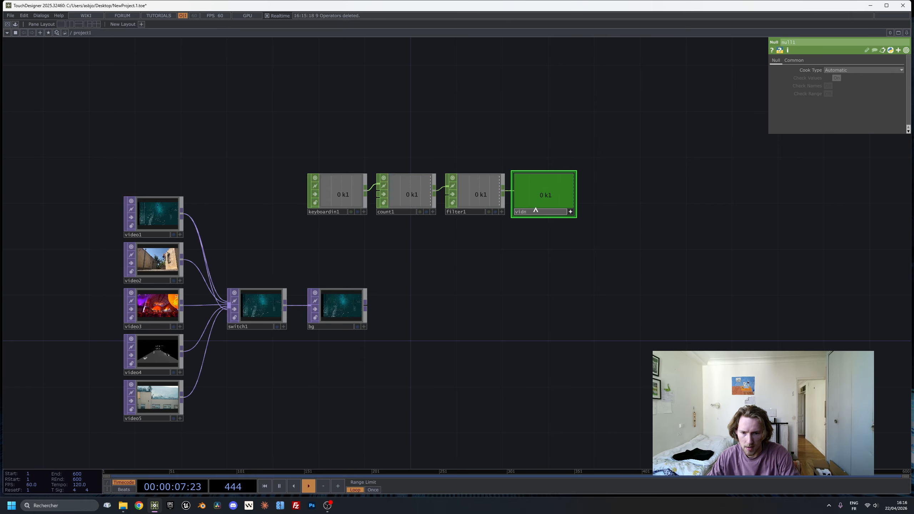
# Step: Drive switch1's Index with the k1 channel of vidn and turn off vidn's active viewer
pyautogui.moveTo(548, 194); pyautogui.dragTo(701, 152)
pyautogui.moveTo(835, 69); pyautogui.dragTo(841, 69)
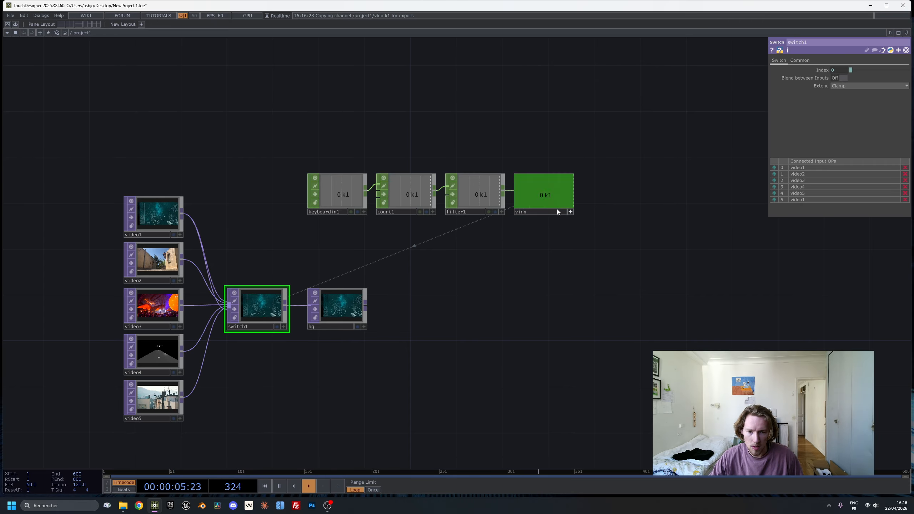
pyautogui.click(566, 211)
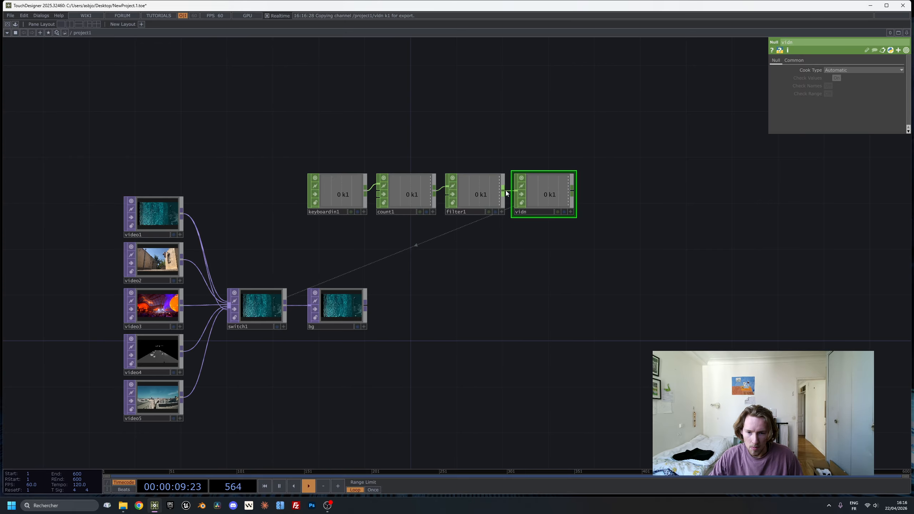
pyautogui.moveTo(505, 190); pyautogui.dragTo(507, 260)
pyautogui.press('Escape')
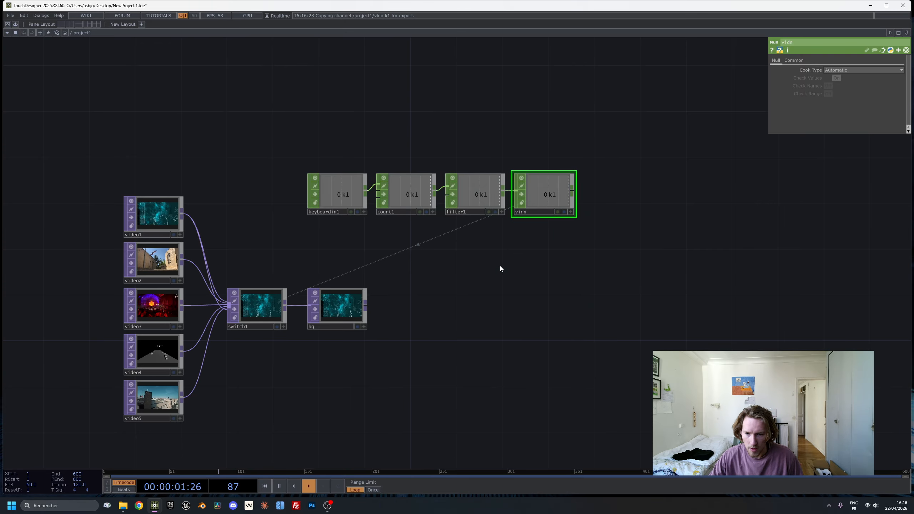
# Step: Turn on Blend between Inputs for switch1 and advance the counter to check the switching between videos
pyautogui.press('space')
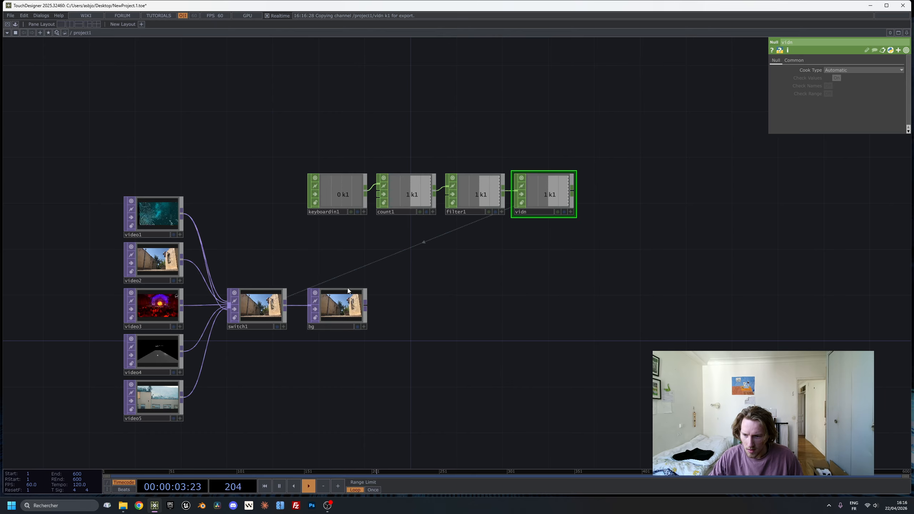
pyautogui.press('space')
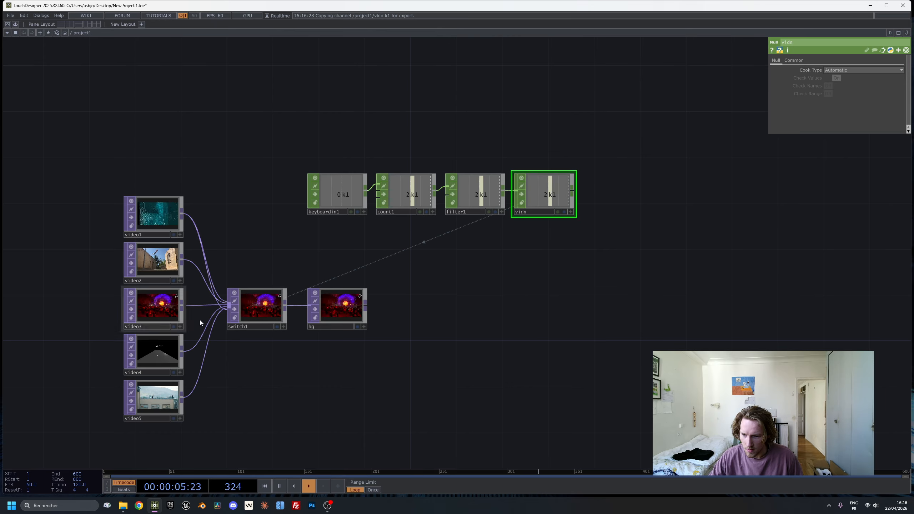
pyautogui.click(259, 306)
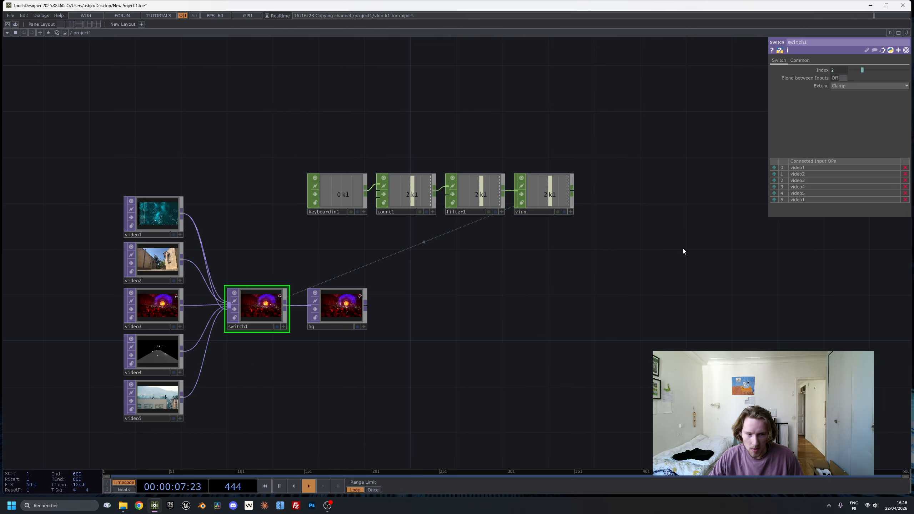
pyautogui.click(839, 77)
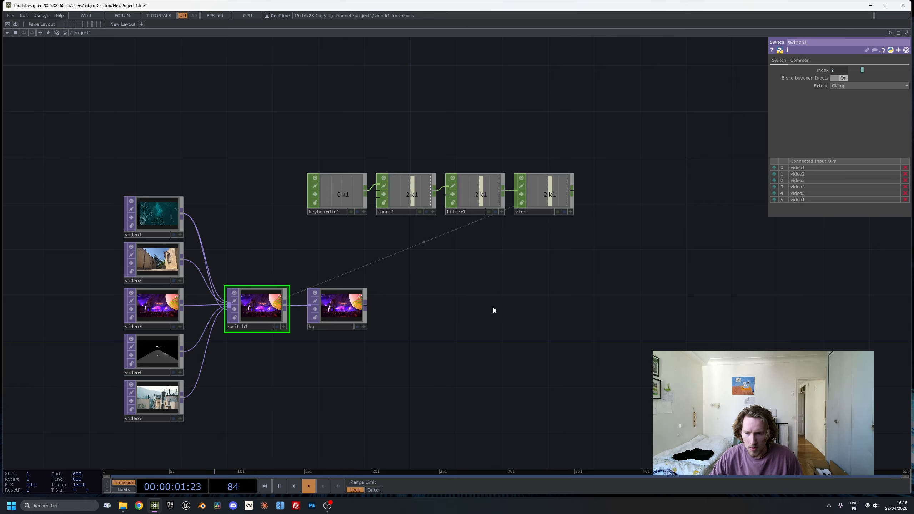
pyautogui.press('space')
pyautogui.press('space')
pyautogui.press('space')
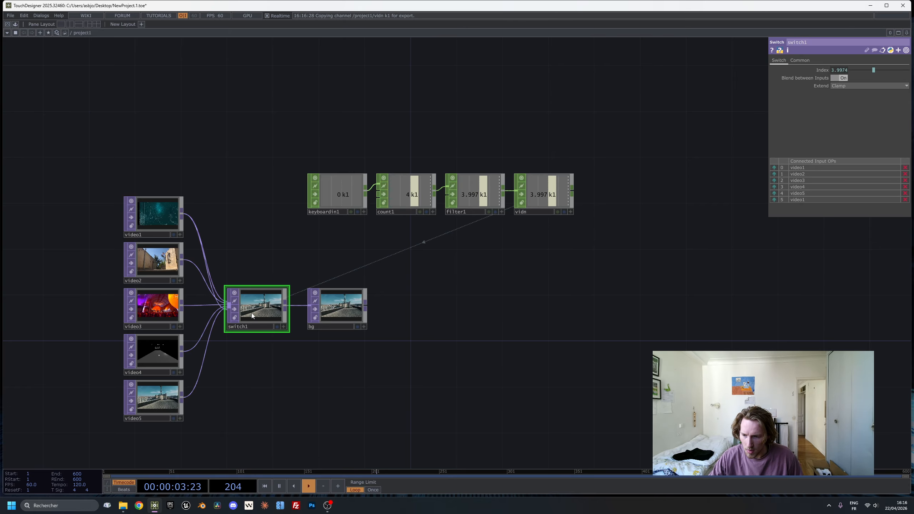
# Step: Add a Logic CHOP wired from filter1 and place it below vidn
pyautogui.click(504, 191)
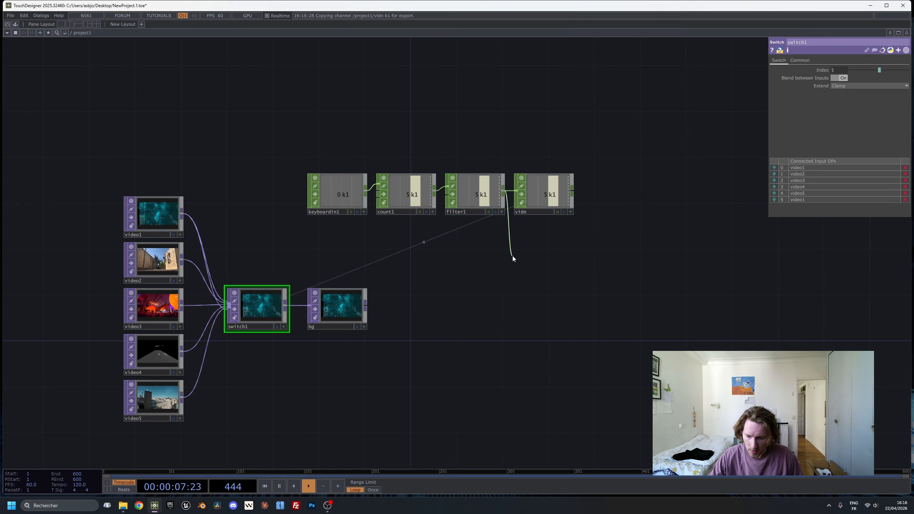
pyautogui.click(514, 257)
pyautogui.write('lo')
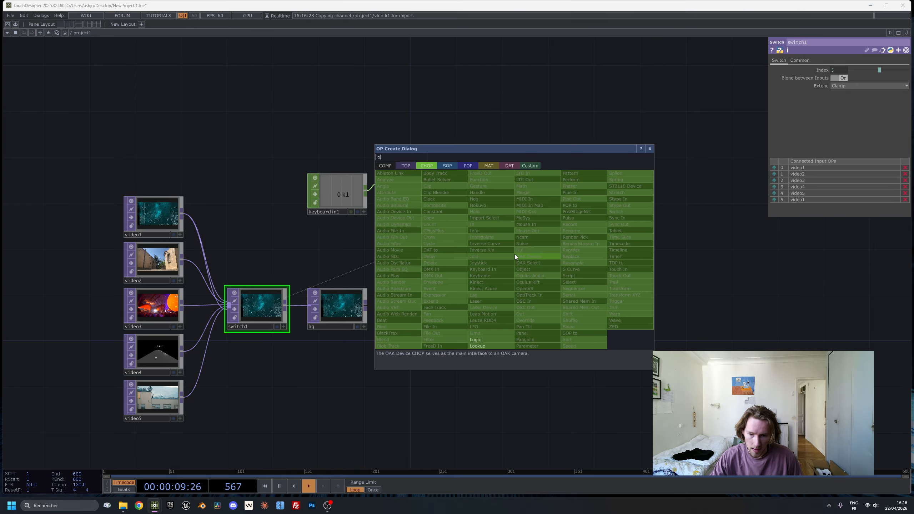
pyautogui.click(475, 339)
pyautogui.click(540, 238)
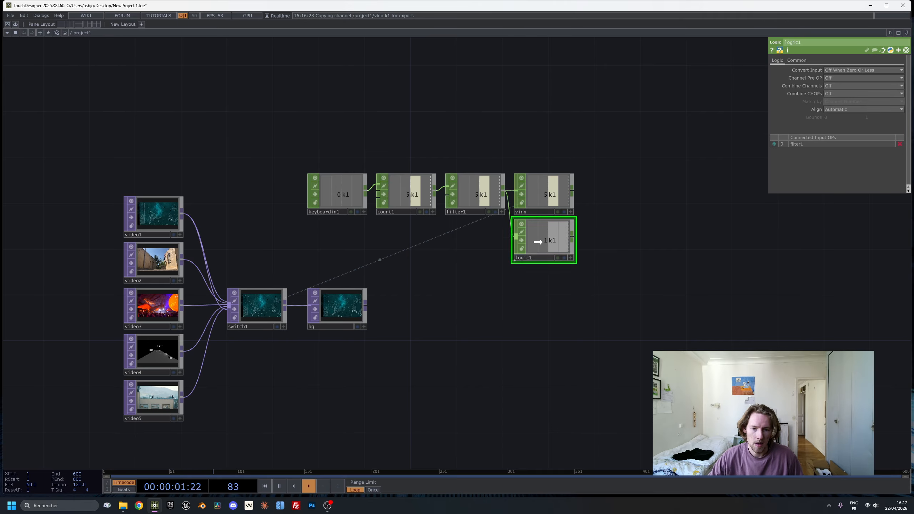
pyautogui.click(543, 249)
# Step: Set logic1's Convert Input to Off When Outside Bounds with Bounds of 4.9 and 5
pyautogui.click(845, 70)
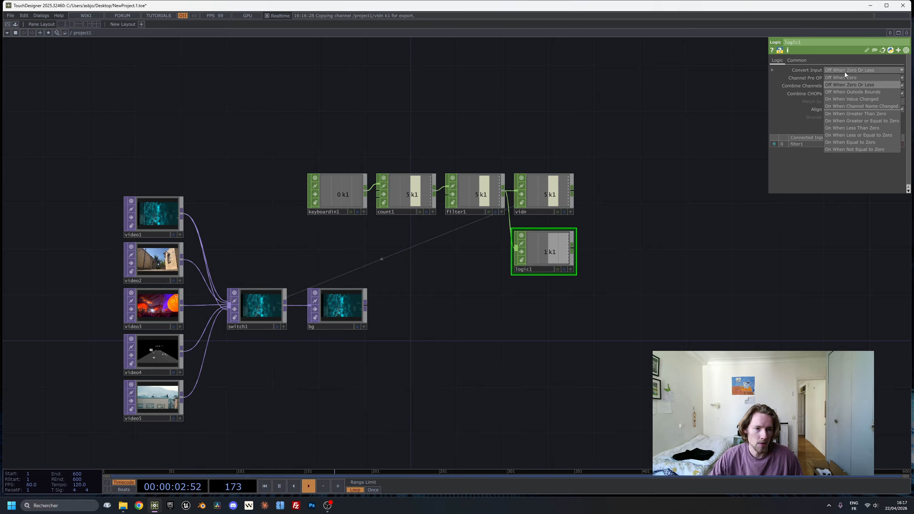
pyautogui.click(853, 91)
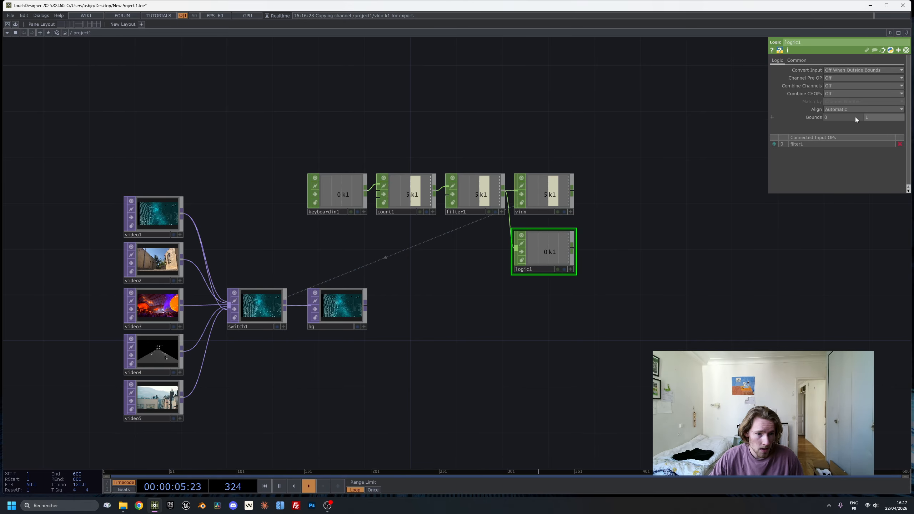
pyautogui.click(856, 117)
pyautogui.write('4')
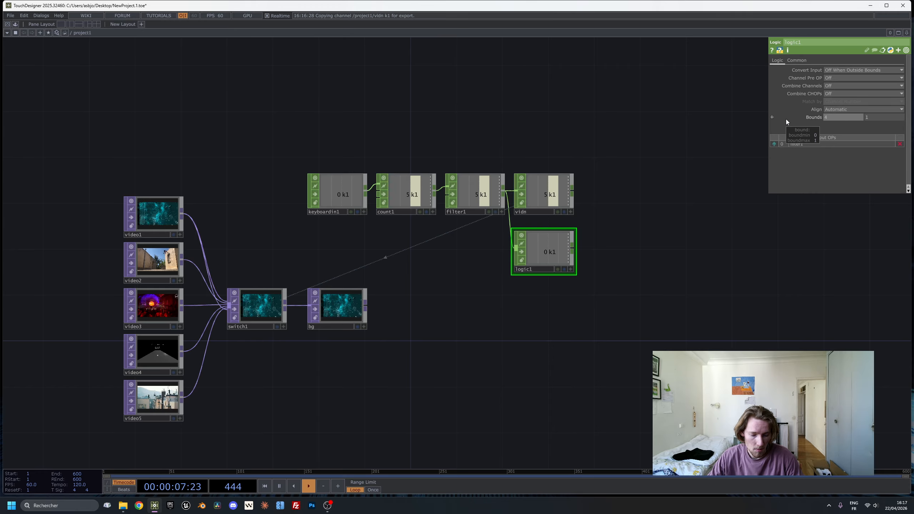
pyautogui.write('.9')
pyautogui.press('Tab')
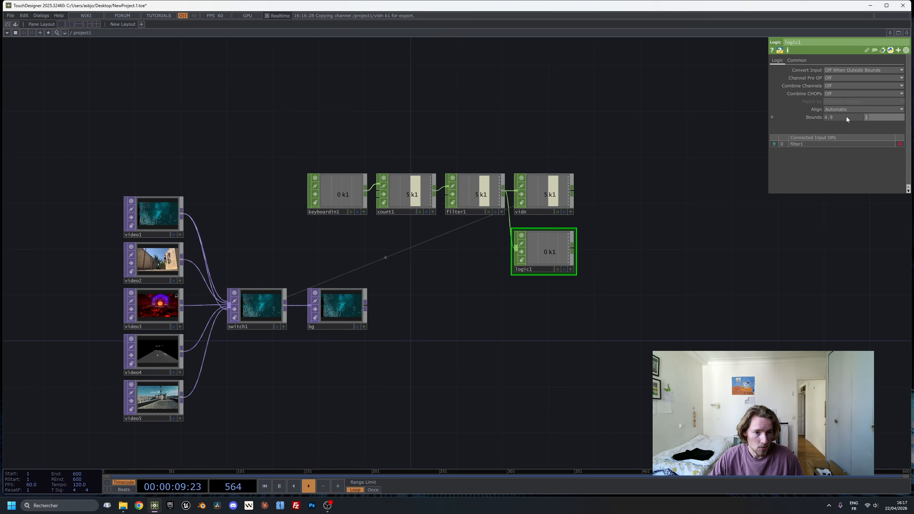
pyautogui.write('5')
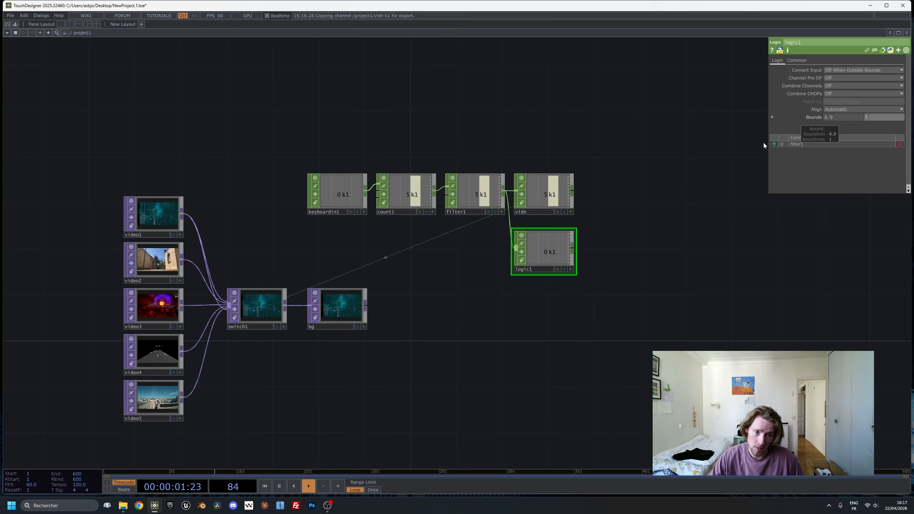
pyautogui.press('Return')
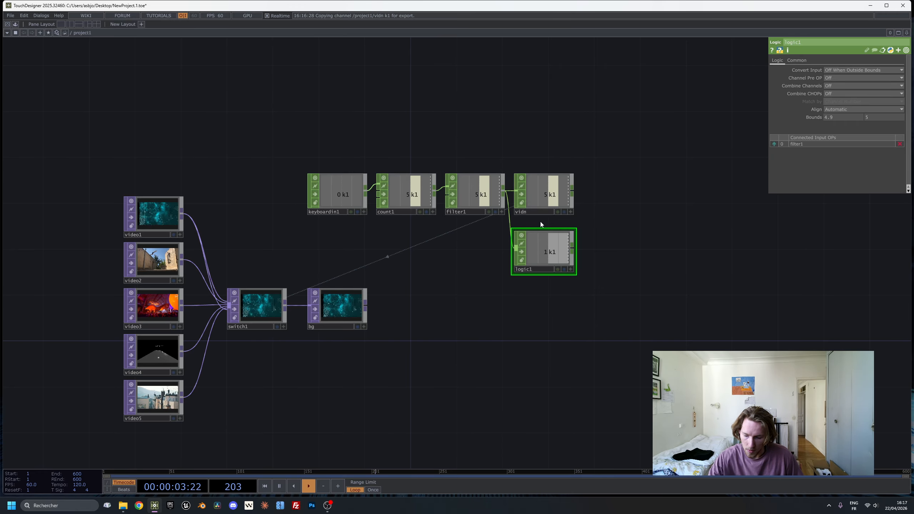
# Step: Append a Null CHOP to logic1 and export its k1 channel to count1's Reset Pulse
pyautogui.click(572, 249)
pyautogui.click(621, 247)
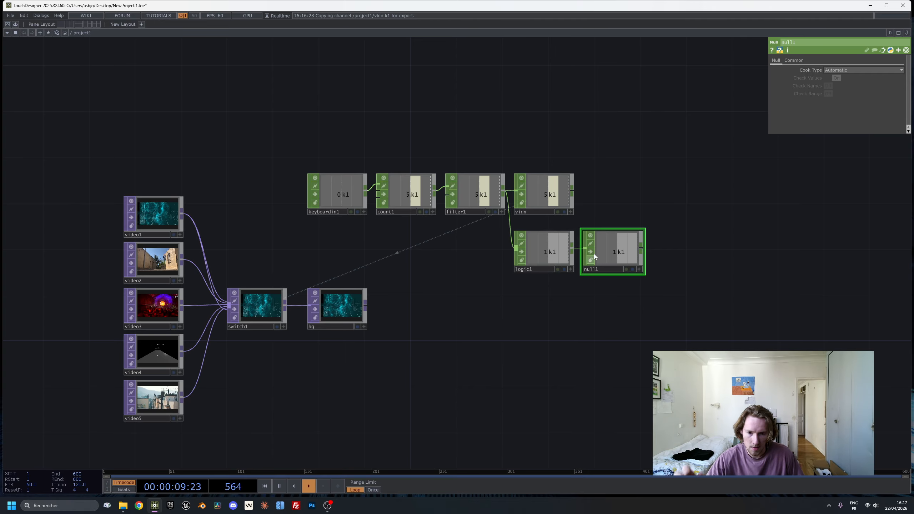
pyautogui.click(150, 211)
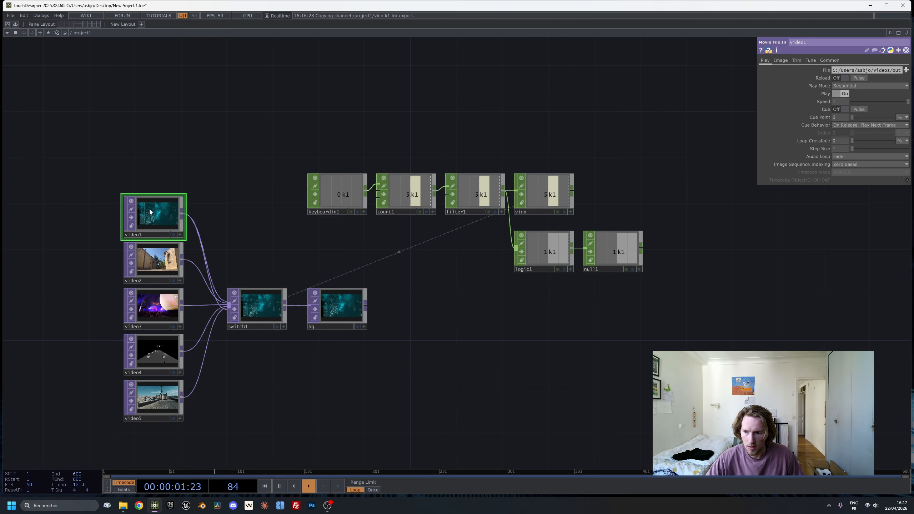
pyautogui.click(408, 201)
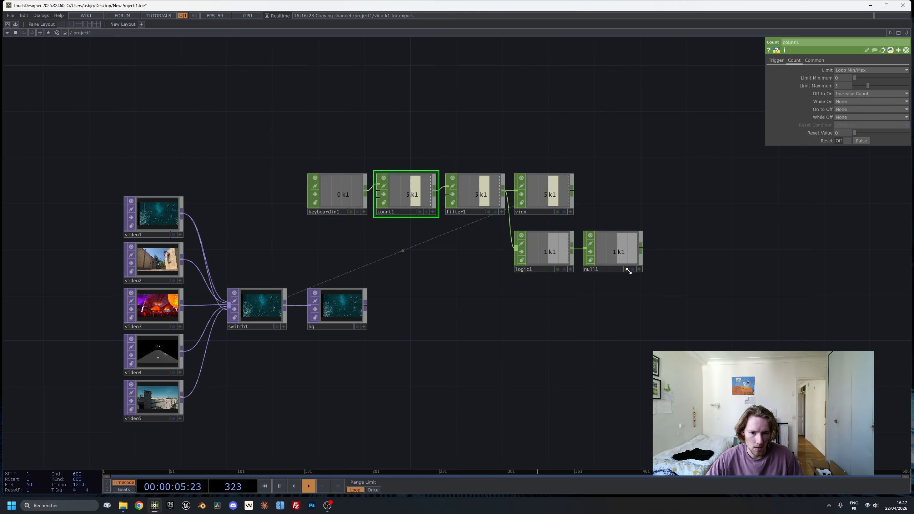
pyautogui.click(639, 268)
pyautogui.moveTo(627, 252); pyautogui.dragTo(863, 141)
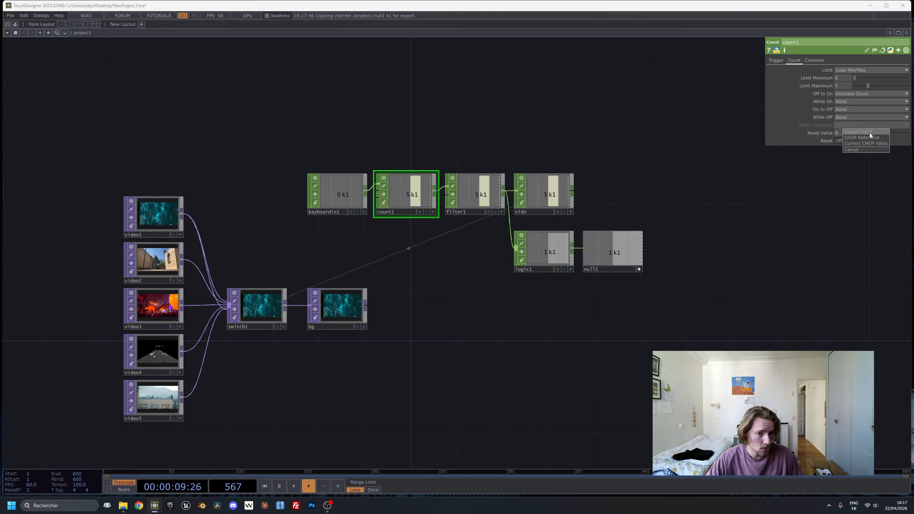
pyautogui.click(870, 132)
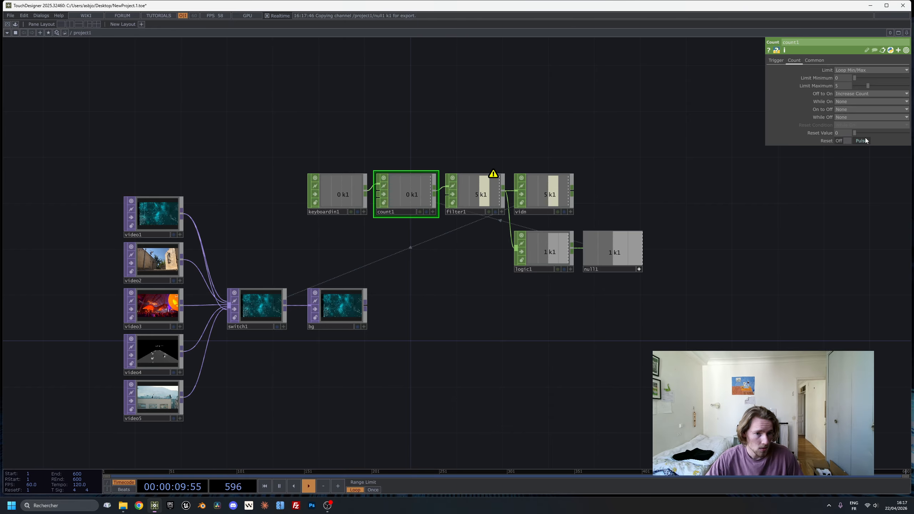
pyautogui.click(629, 267)
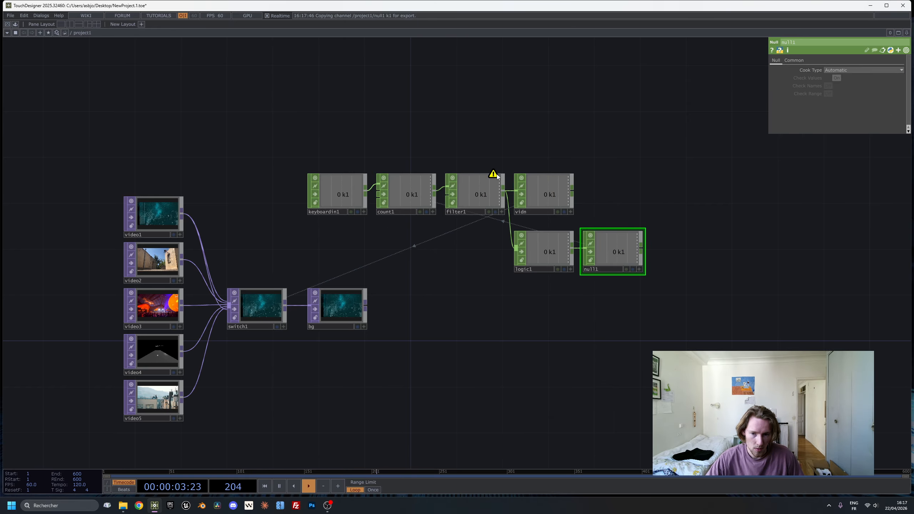
# Step: Insert a Feedback CHOP between logic1 and null1, moving null1 aside to make room and aligning the new node in the row
pyautogui.moveTo(495, 175)
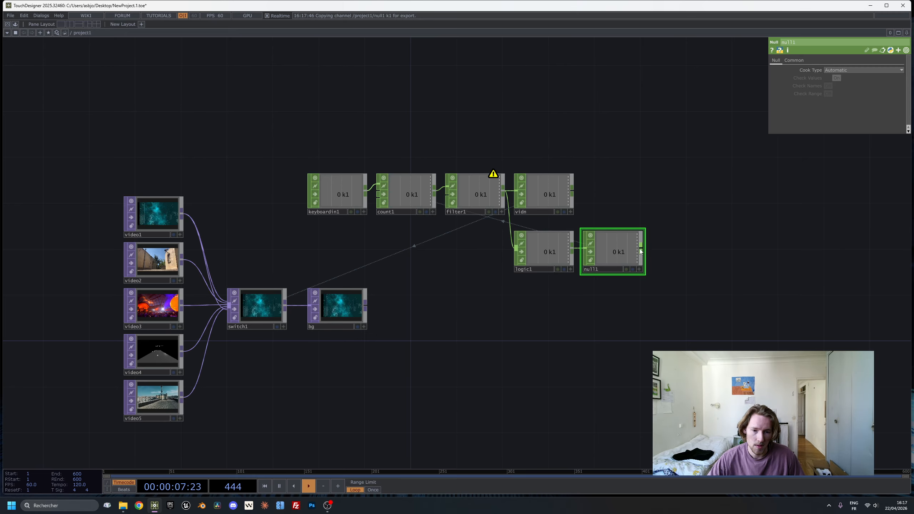
pyautogui.moveTo(603, 254); pyautogui.dragTo(672, 255)
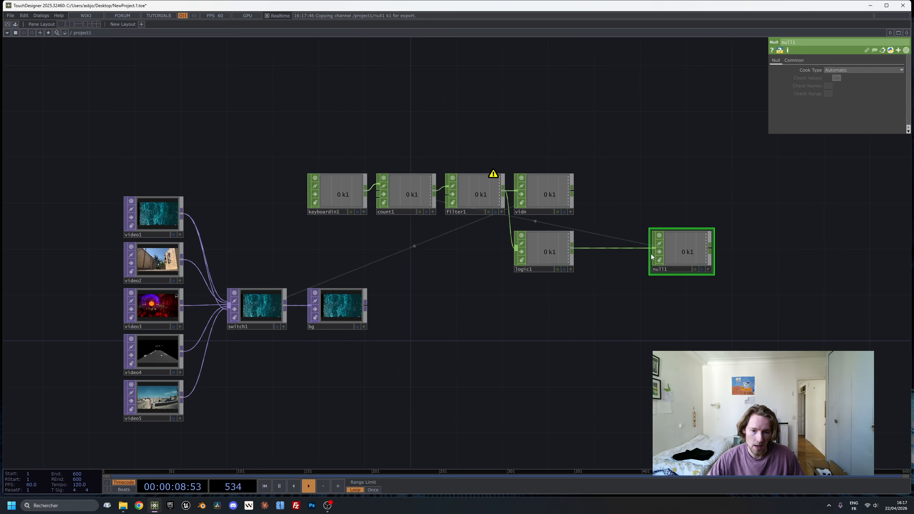
pyautogui.rightClick(589, 249)
pyautogui.click(600, 239)
pyautogui.write('fee')
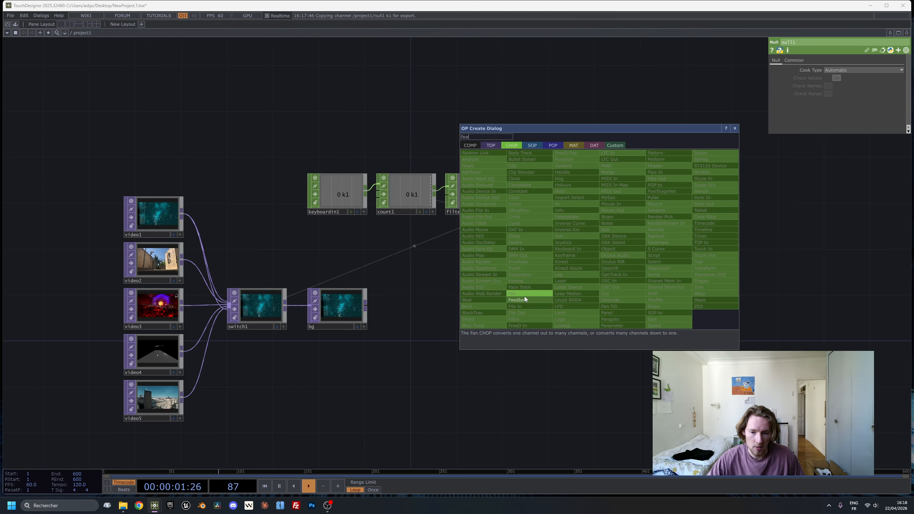
pyautogui.click(517, 300)
pyautogui.click(596, 250)
pyautogui.moveTo(596, 251); pyautogui.dragTo(617, 245)
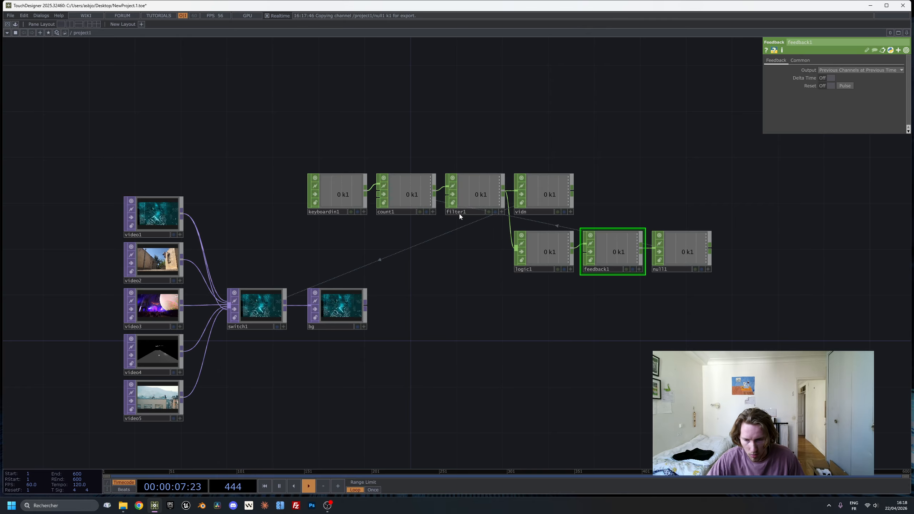
# Step: Export null1's k1 channel to filter1's Reset Pulse as well
pyautogui.click(680, 247)
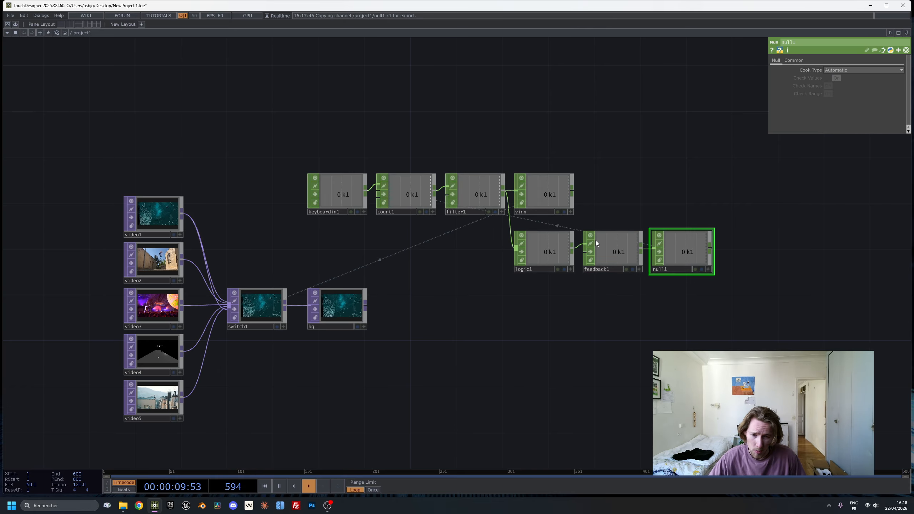
pyautogui.click(406, 192)
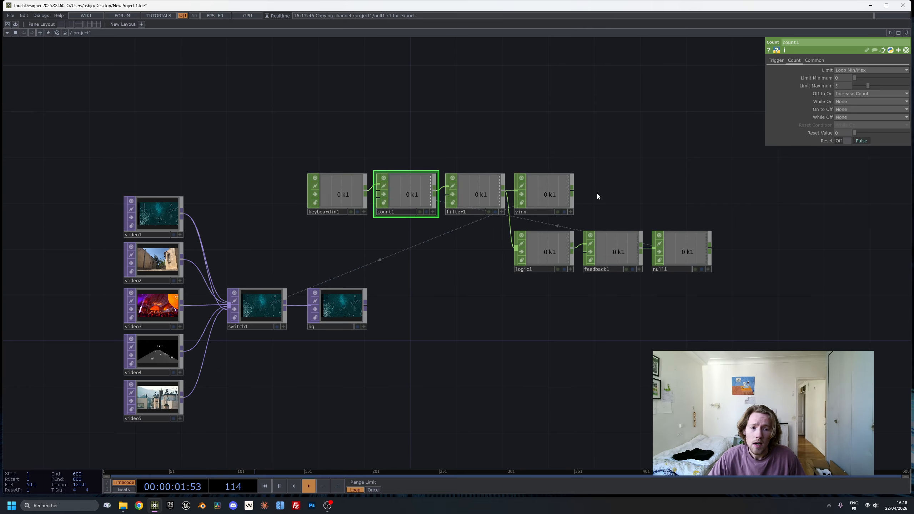
pyautogui.click(460, 196)
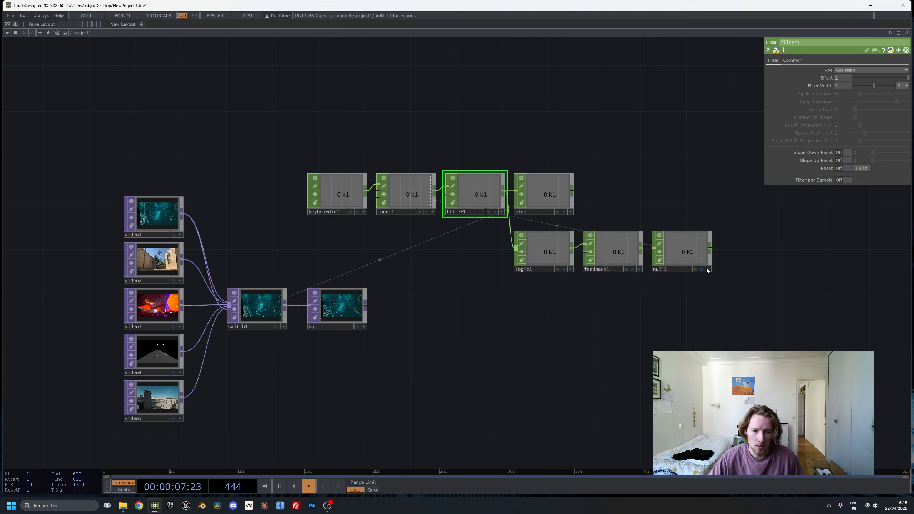
pyautogui.click(861, 169)
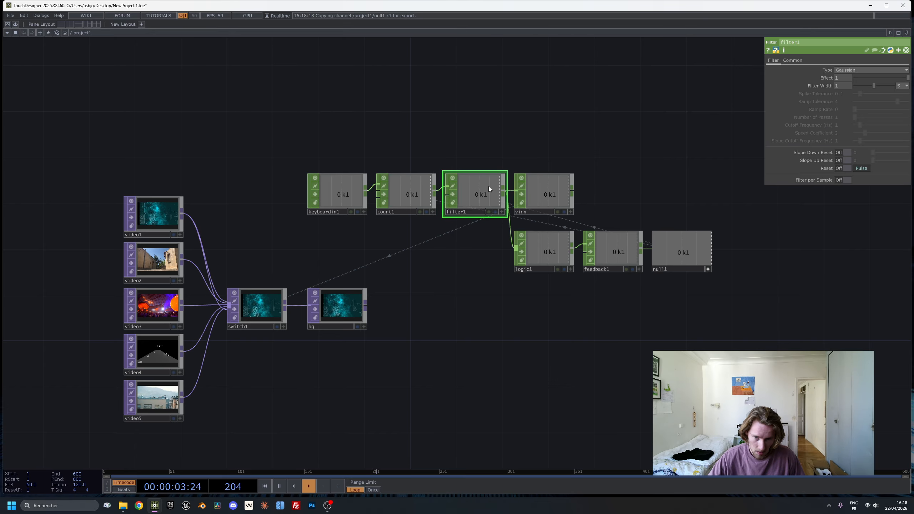
# Step: Advance the counter through a full cycle and beyond to check the reset and the blending between videos
pyautogui.press('1')
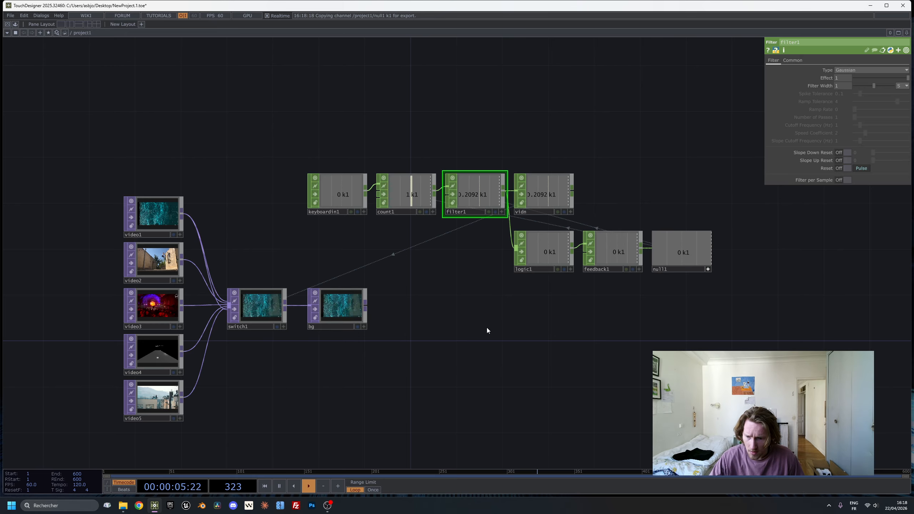
pyautogui.press('1')
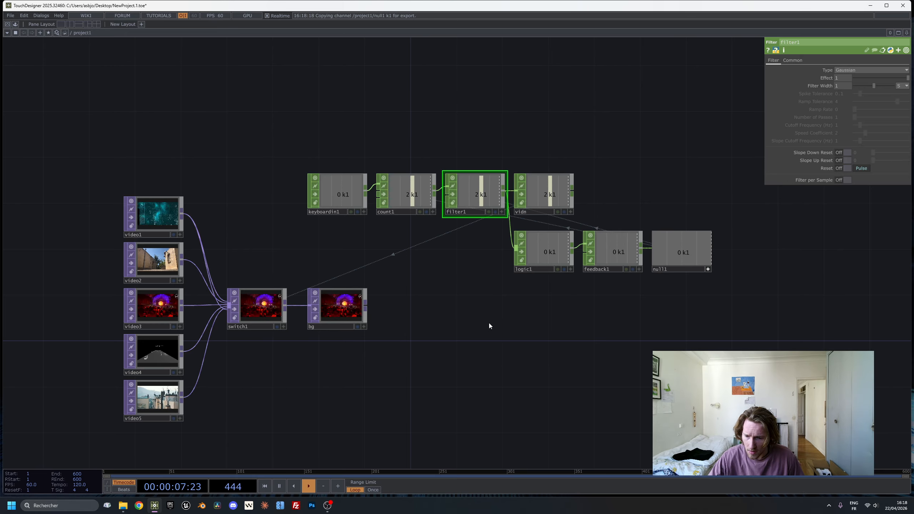
pyautogui.press('1')
pyautogui.press('1')
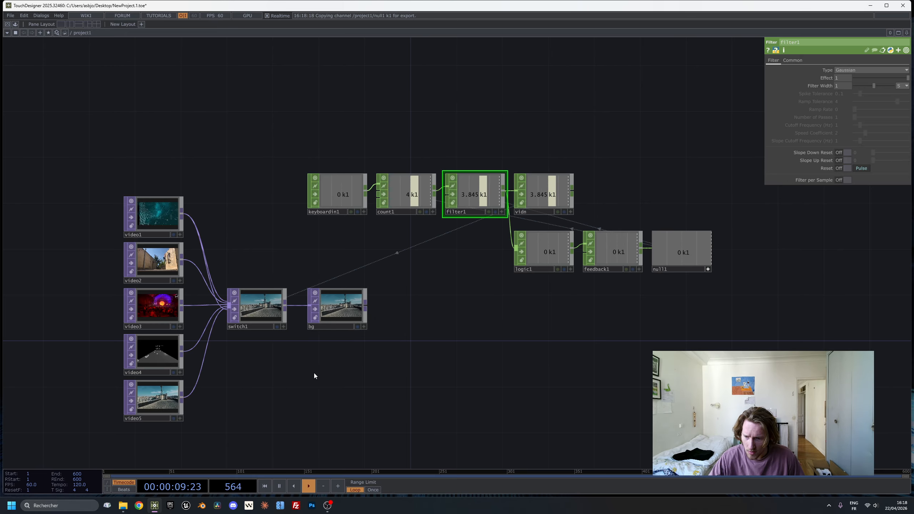
pyautogui.press('1')
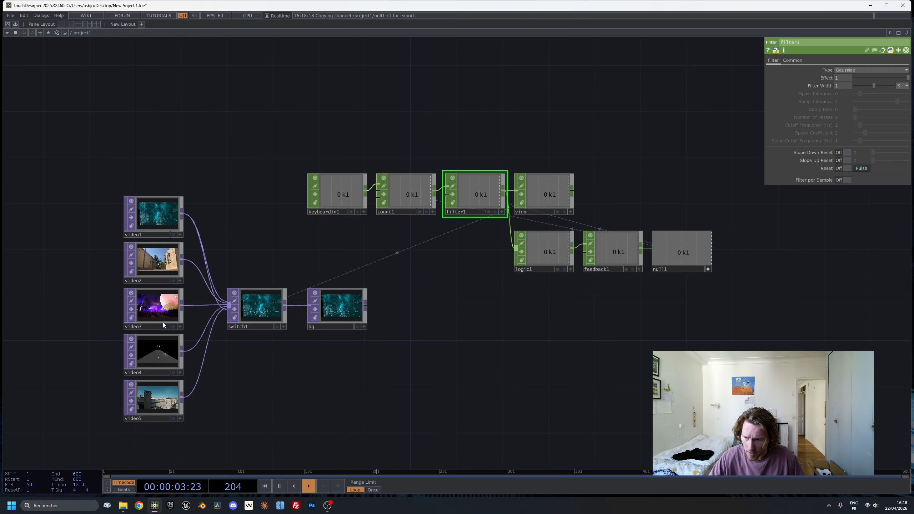
pyautogui.press('1')
pyautogui.press('1')
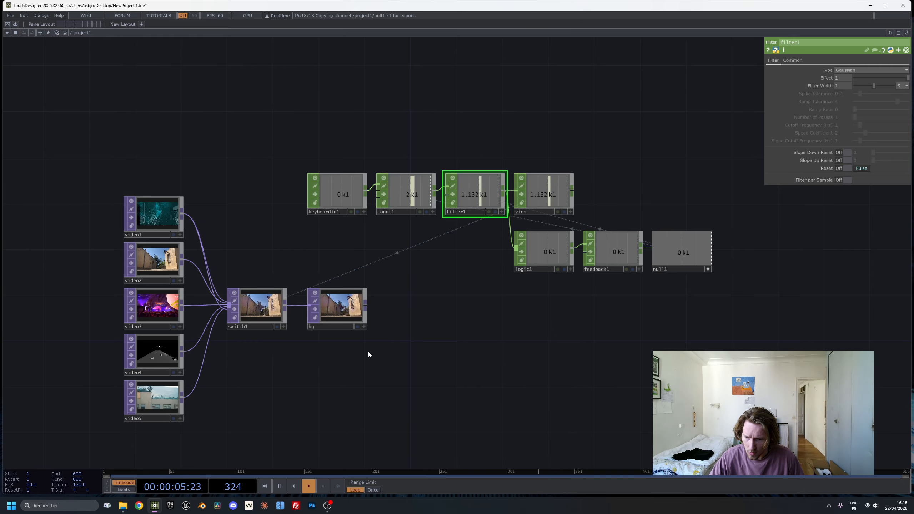
pyautogui.press('1')
pyautogui.press('1')
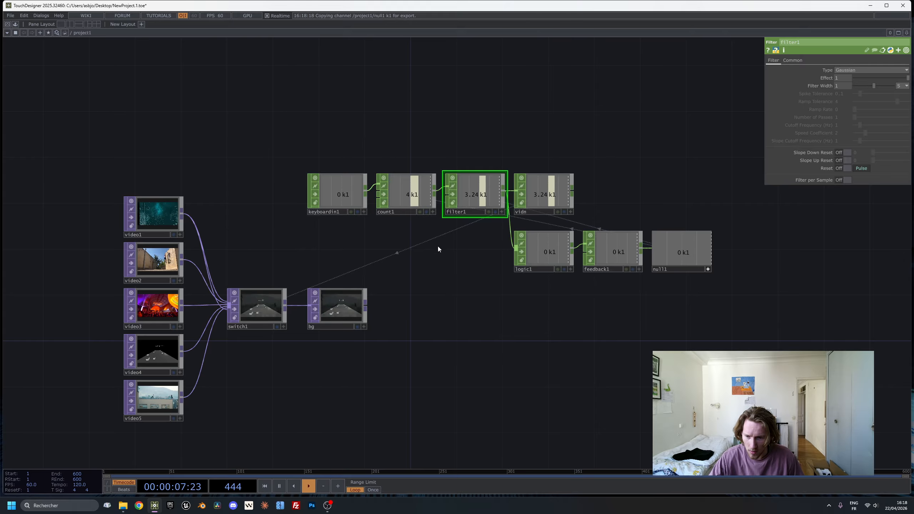
# Step: Display bg as the network background and cycle through all the videos to check the looping transitions at full size
pyautogui.click(358, 326)
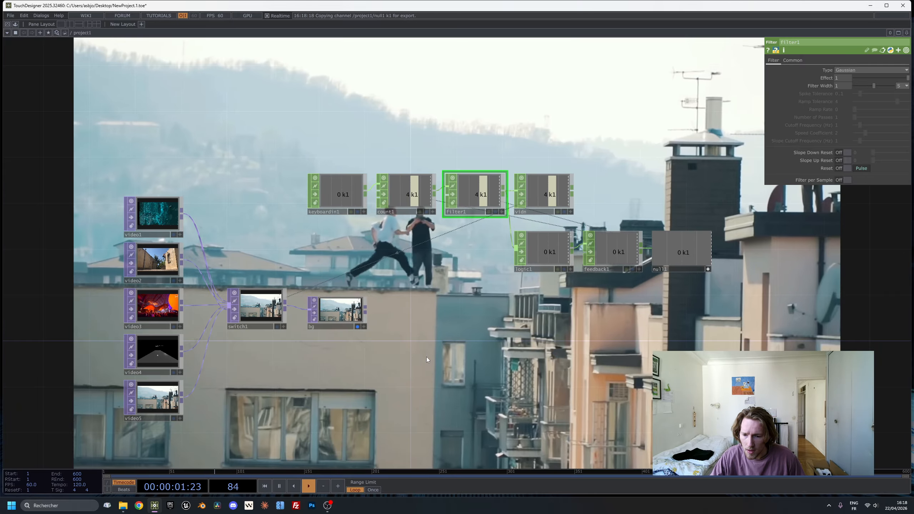
pyautogui.press('1')
pyautogui.moveTo(550, 363); pyautogui.dragTo(402, 257)
pyautogui.press('1')
pyautogui.moveTo(458, 299); pyautogui.dragTo(637, 363)
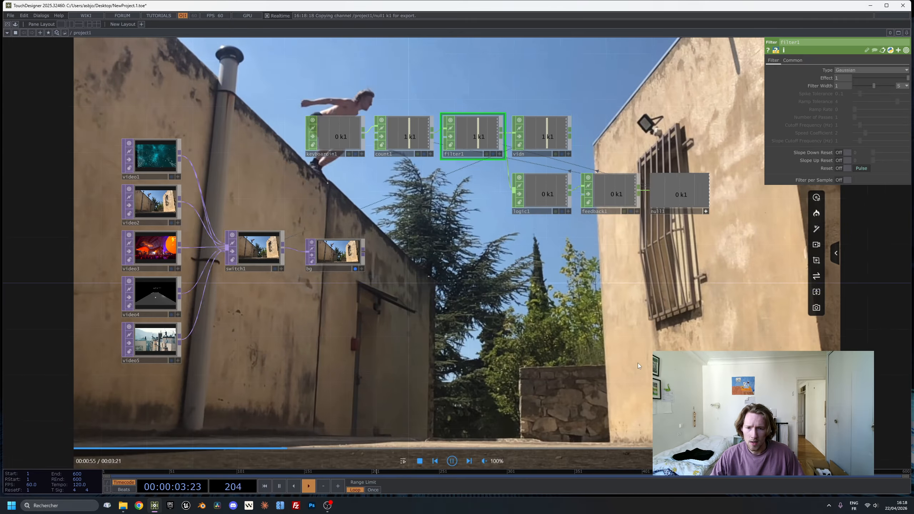
pyautogui.press('1')
pyautogui.press('1')
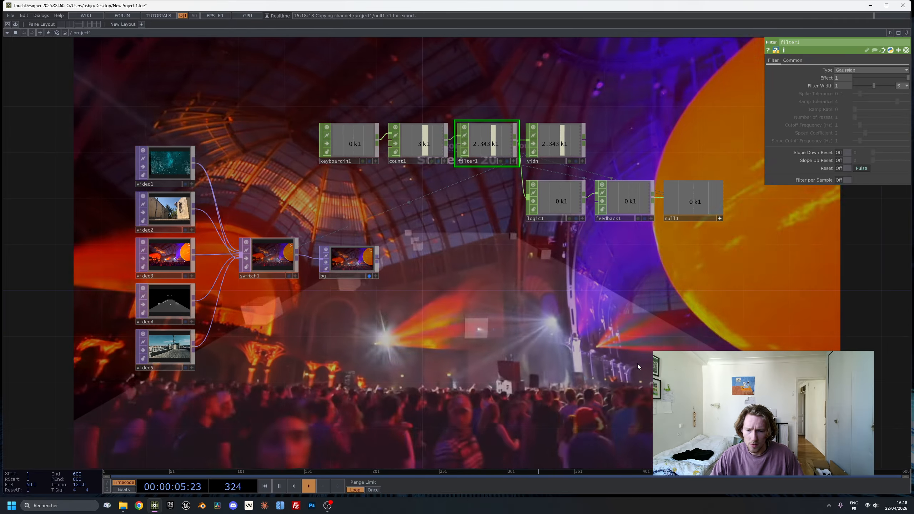
pyautogui.press('1')
pyautogui.press('1')
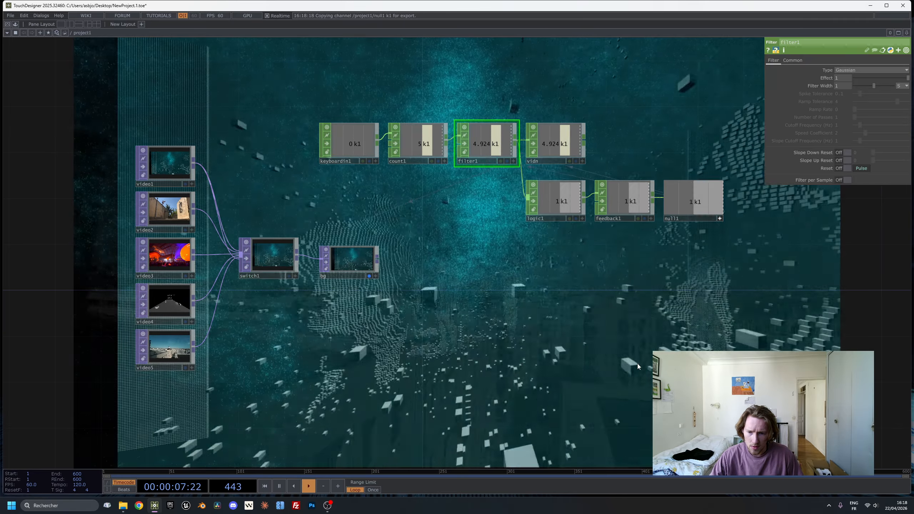
pyautogui.press('1')
pyautogui.press('1')
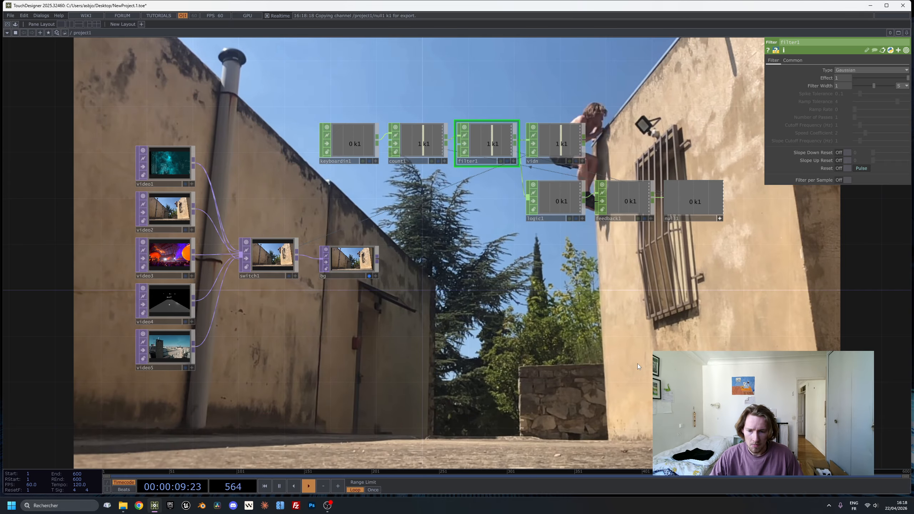
pyautogui.moveTo(635, 362)
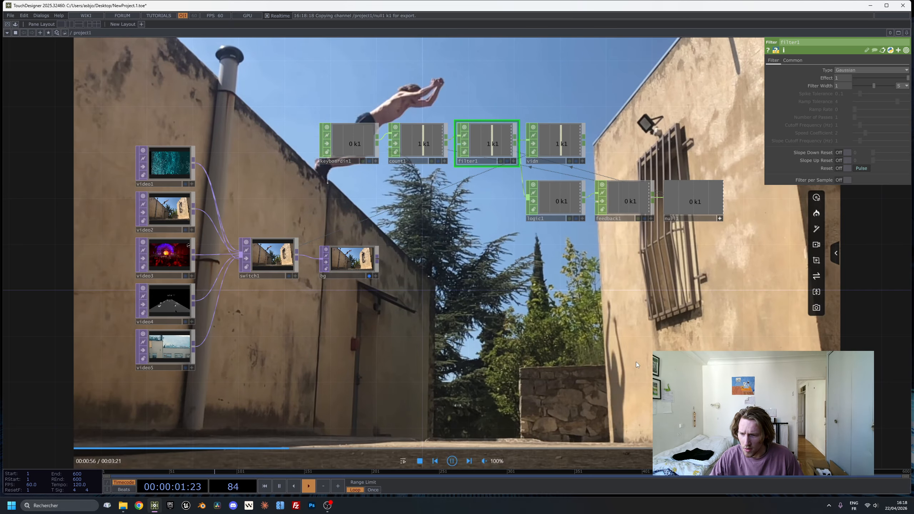